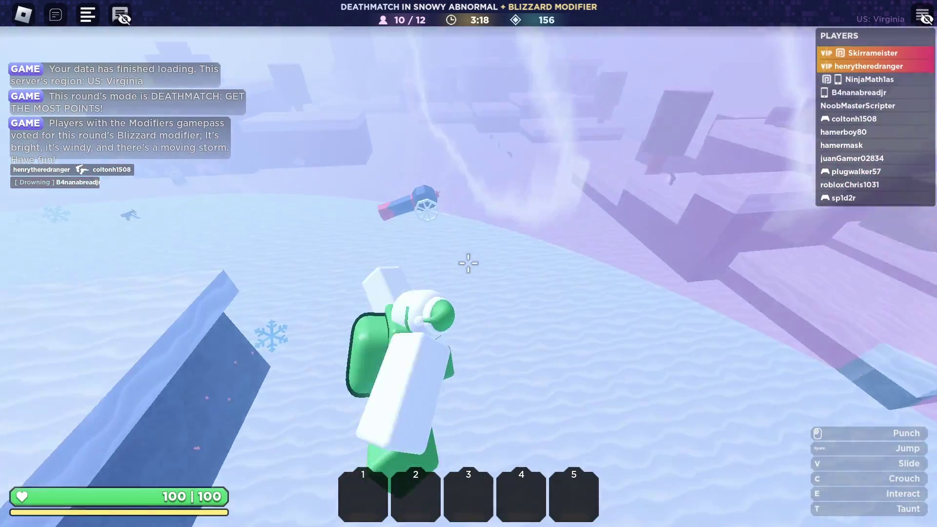
pyautogui.press('w')
pyautogui.press('e')
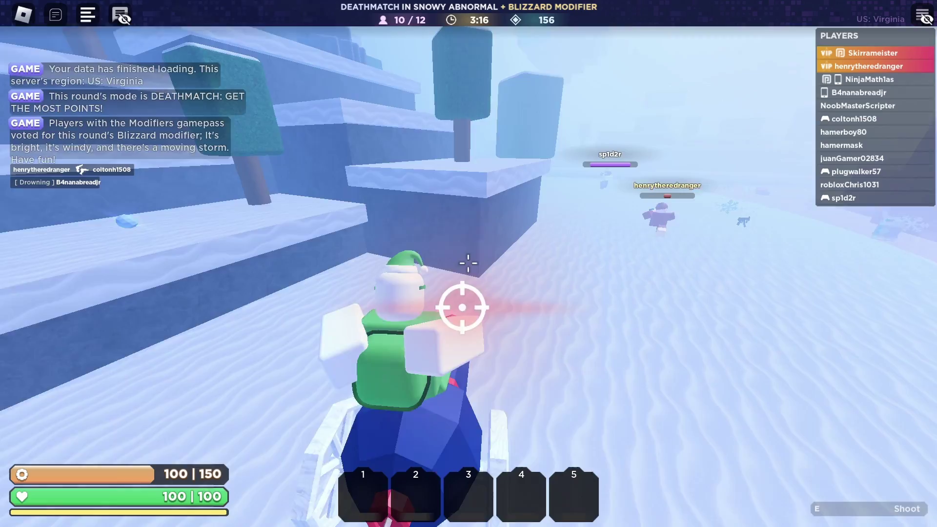
pyautogui.press('e')
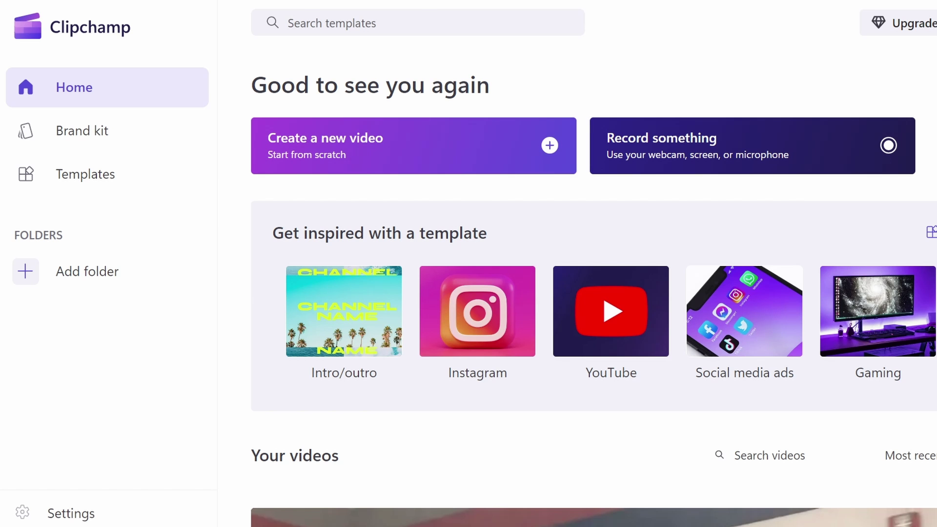
pyautogui.moveTo(295, 86); pyautogui.dragTo(611, 88)
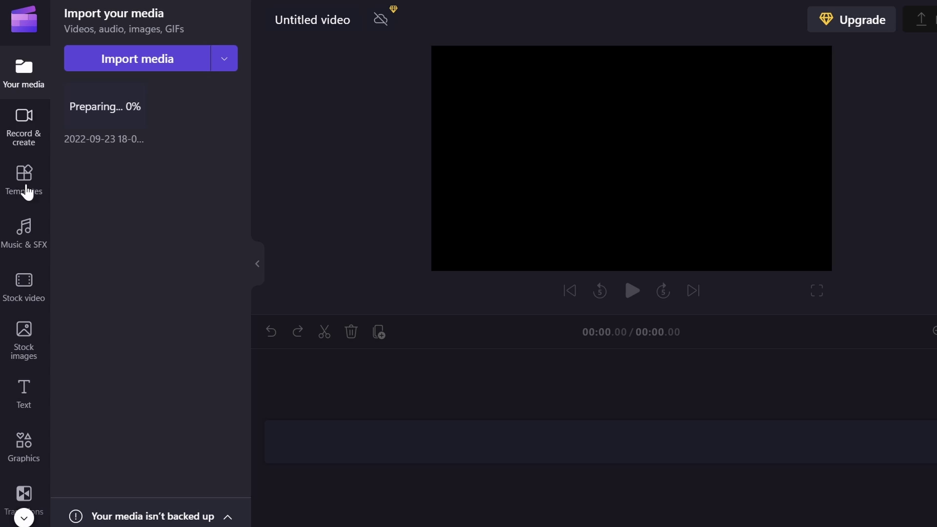
# - Look through the editor's full list of content categories, from imported media to the brand kit
pyautogui.scroll(-2, 26, 186)
pyautogui.scroll(2, 34, 376)
pyautogui.scroll(-2, 20, 113)
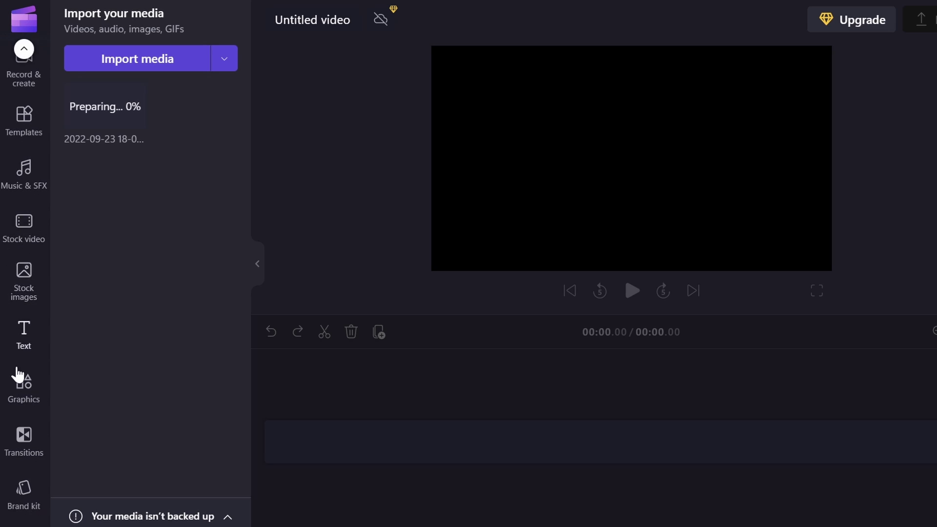
pyautogui.scroll(2, 17, 375)
pyautogui.scroll(-2, 24, 84)
pyautogui.scroll(2, 10, 390)
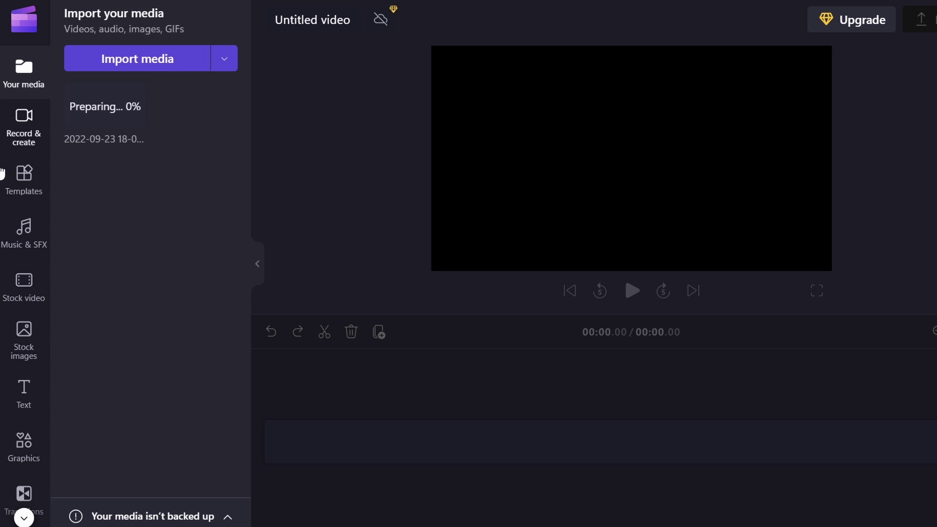
# - Show the screen and camera recording options and the text-to-speech option
pyautogui.click(32, 126)
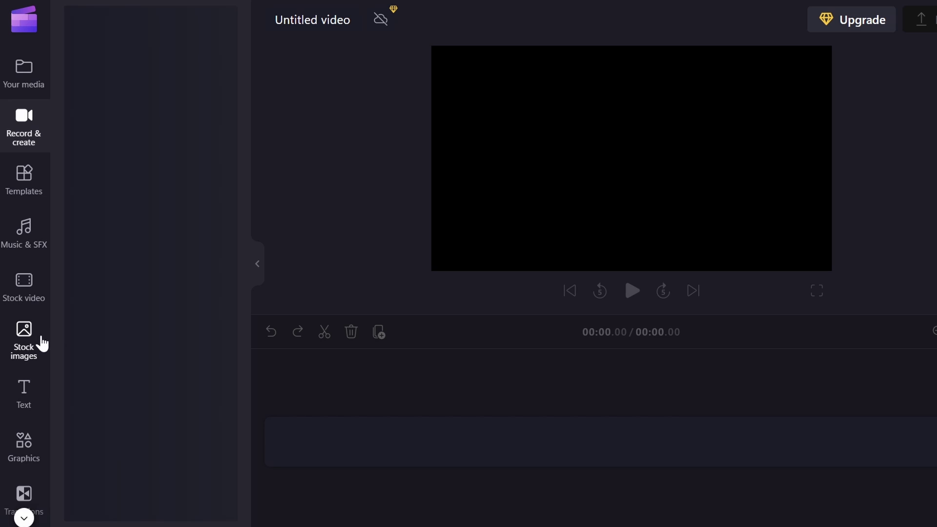
pyautogui.moveTo(116, 266)
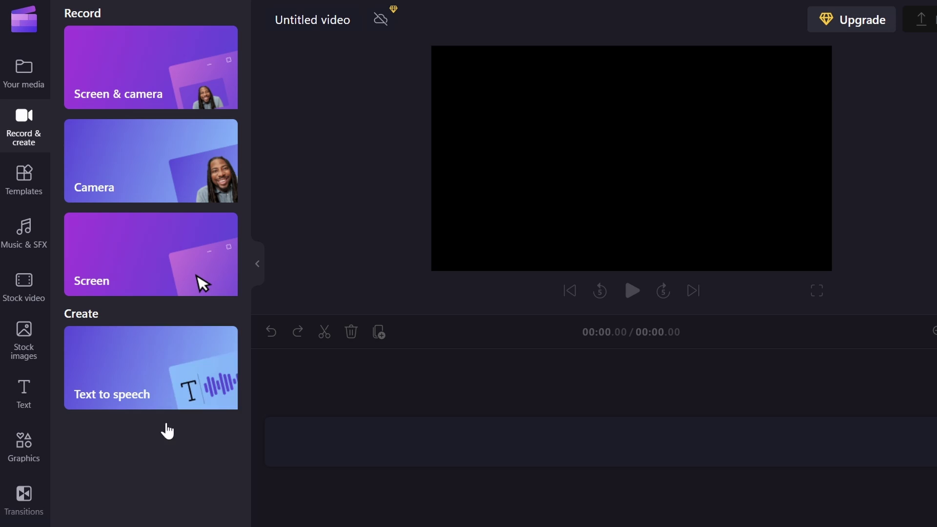
pyautogui.moveTo(145, 390)
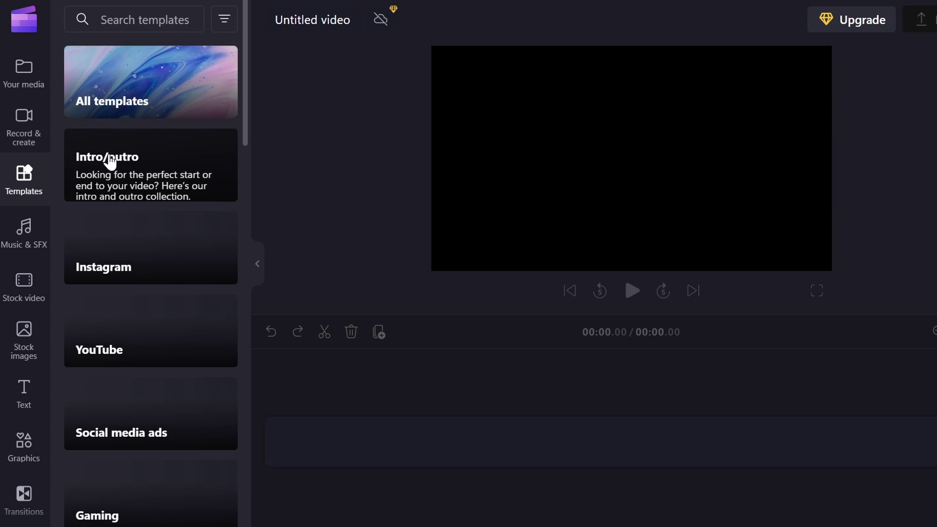
# - Browse the template categories, such as YouTube, Gaming, Slideshows and TikTok
pyautogui.scroll(-10, 98, 188)
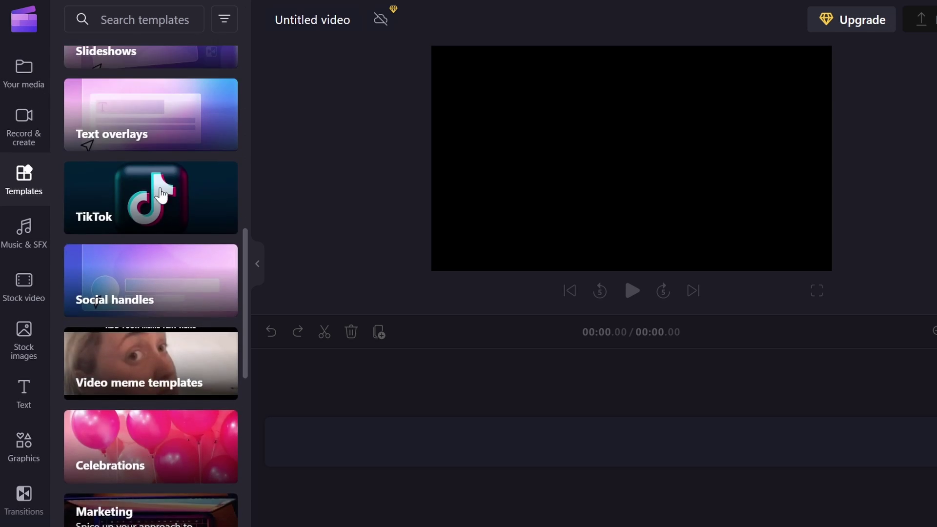
pyautogui.scroll(10, 214, 190)
pyautogui.scroll(3, 212, 200)
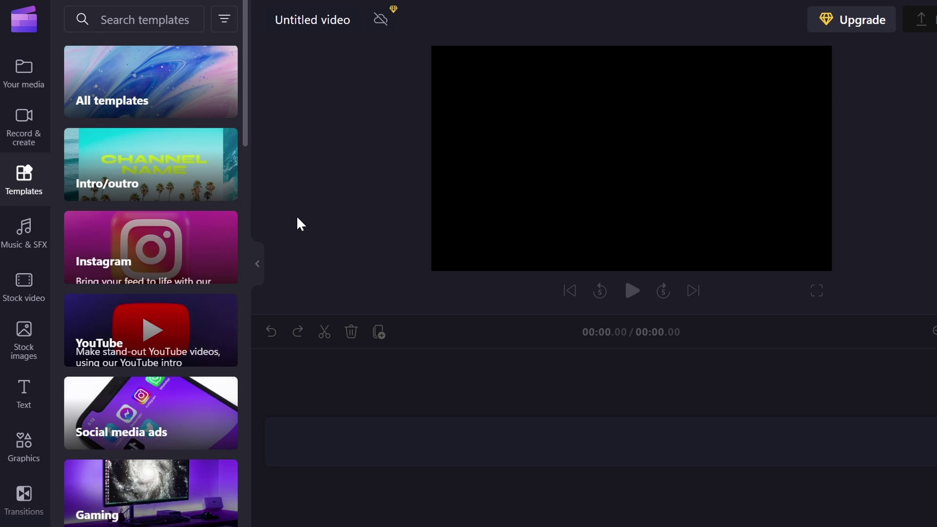
pyautogui.scroll(-5, 213, 152)
pyautogui.scroll(4, 185, 361)
pyautogui.scroll(-15, 186, 361)
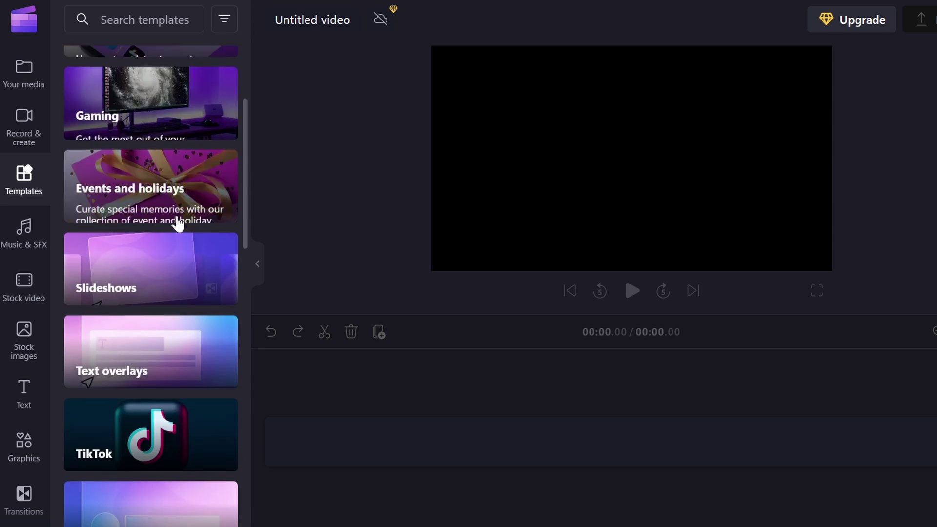
pyautogui.scroll(15, 189, 264)
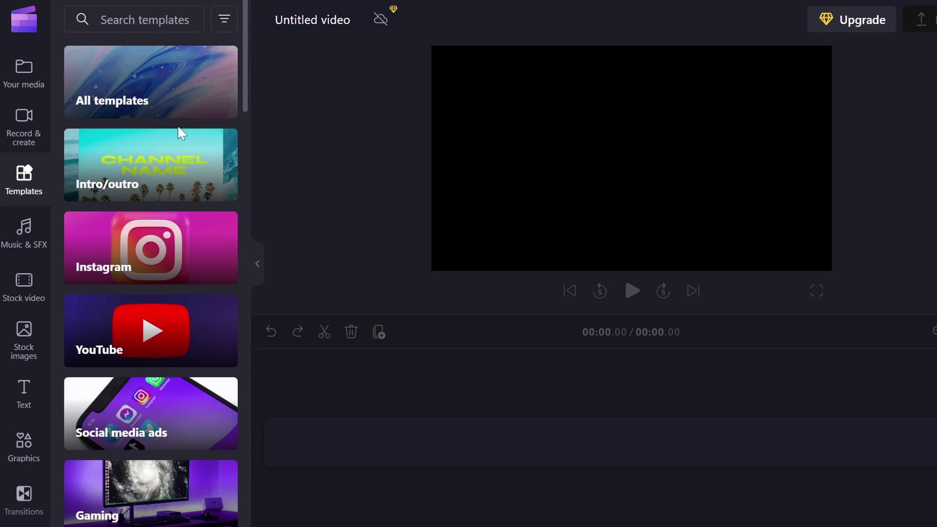
# - Browse the music library and show the sound effects collection
pyautogui.click(24, 230)
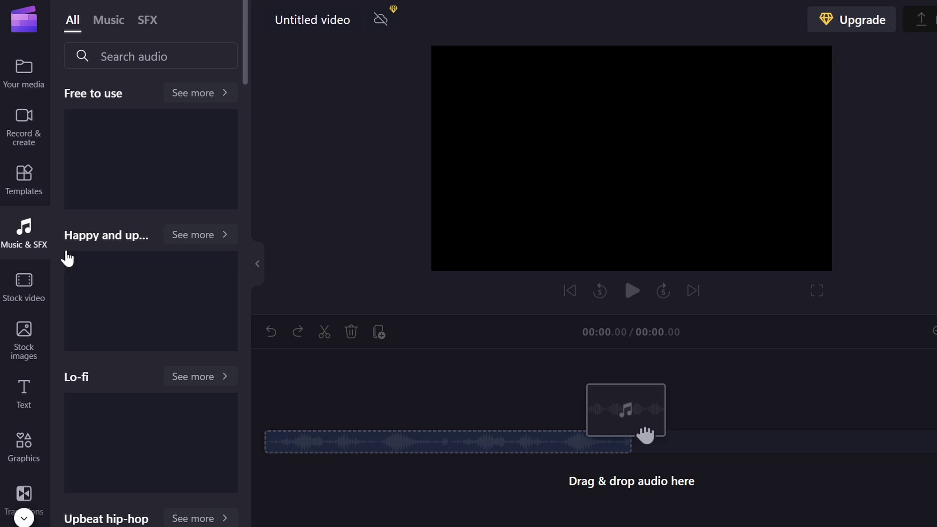
pyautogui.scroll(-10, 142, 292)
pyautogui.scroll(3, 151, 317)
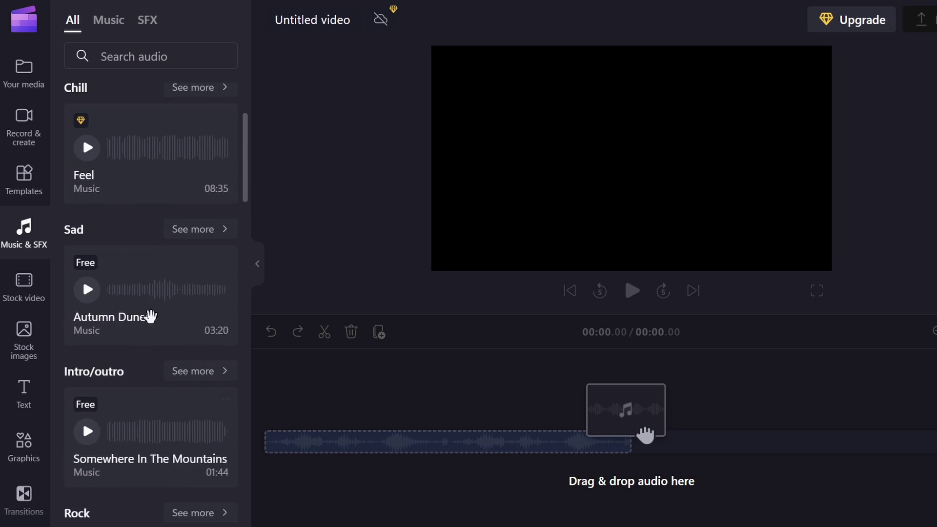
pyautogui.scroll(7, 148, 292)
pyautogui.click(147, 22)
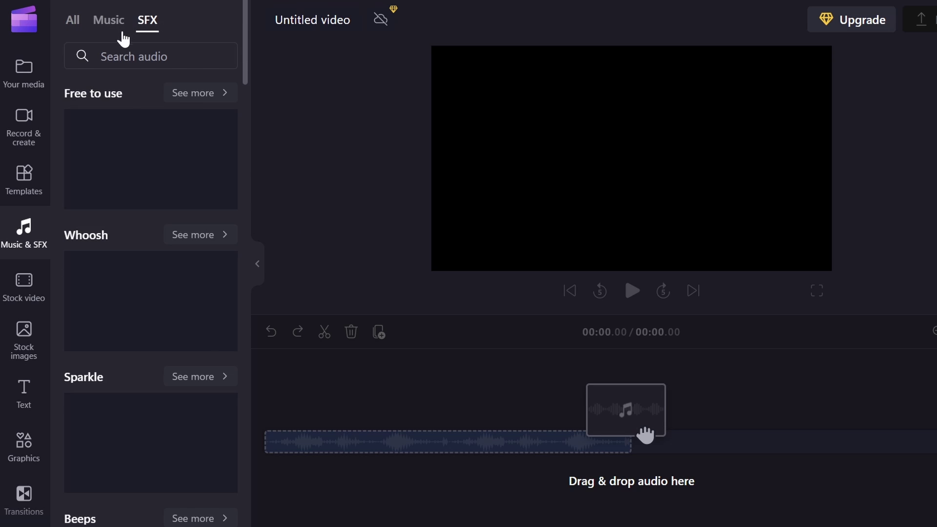
# - Browse the stock video collections and show the stock images
pyautogui.click(24, 287)
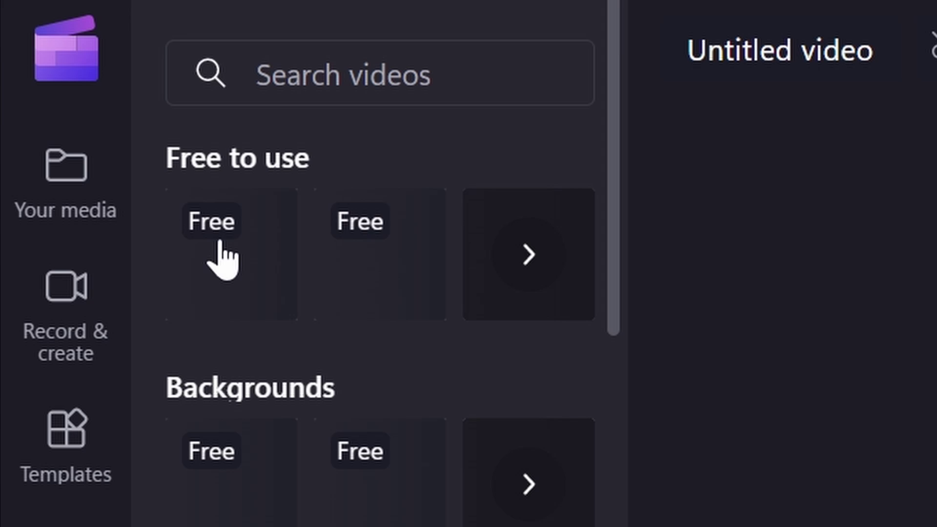
pyautogui.scroll(-10, 391, 293)
pyautogui.scroll(10, 317, 393)
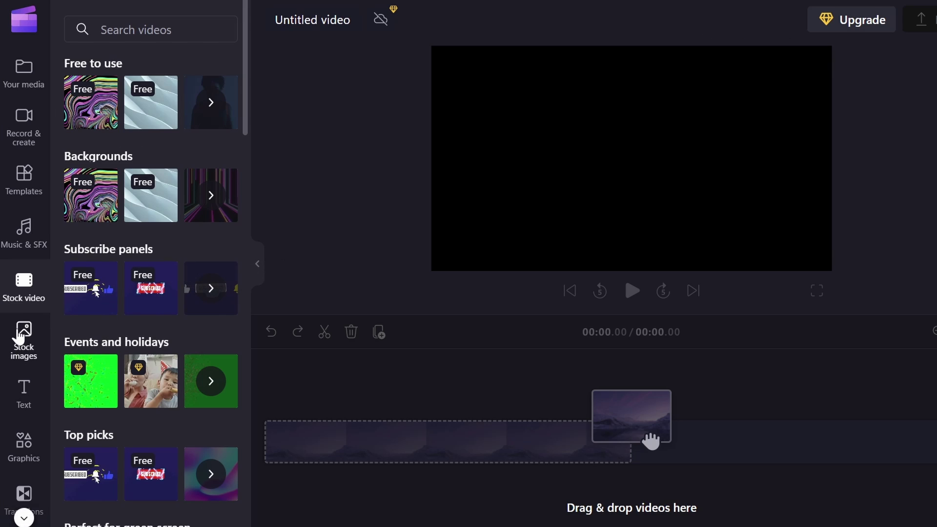
pyautogui.click(22, 337)
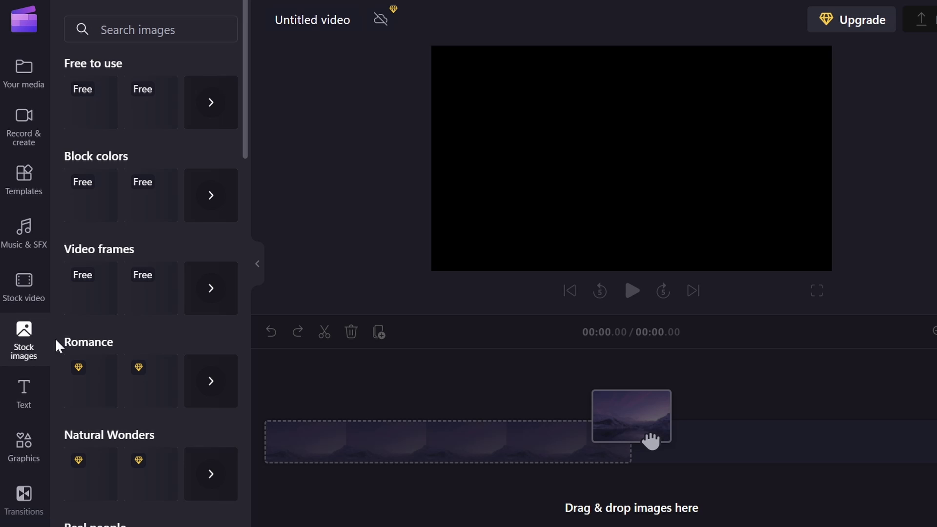
# - Browse the text styles, including the two-line titles and captions
pyautogui.scroll(-2, 22, 219)
pyautogui.click(24, 342)
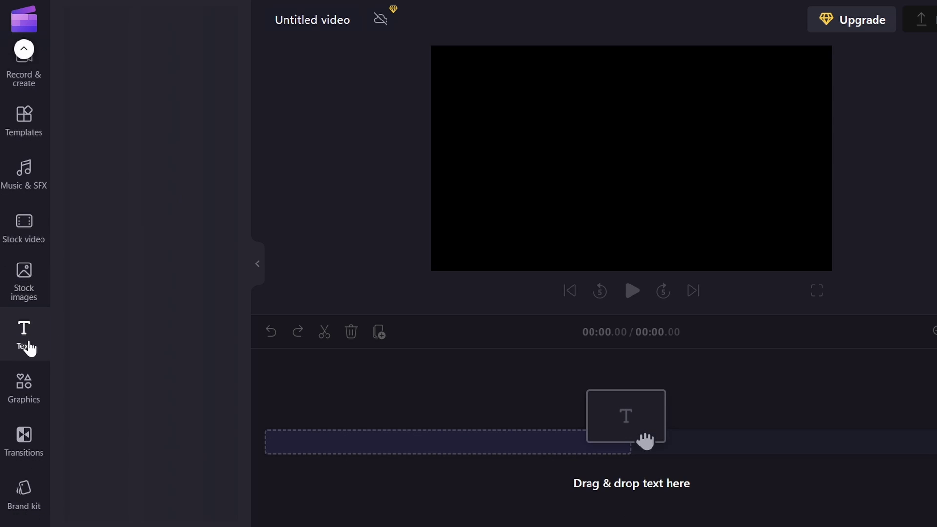
pyautogui.scroll(-10, 146, 94)
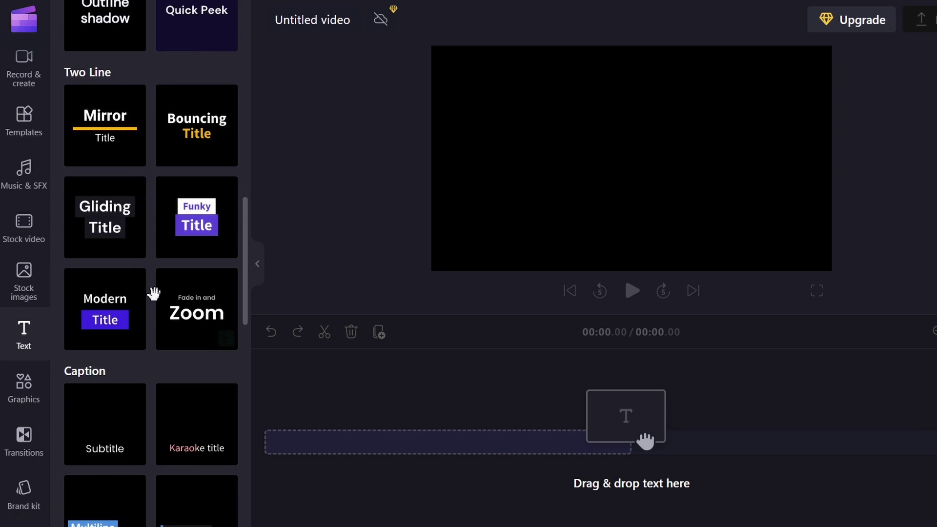
pyautogui.scroll(5, 203, 360)
pyautogui.scroll(-8, 203, 377)
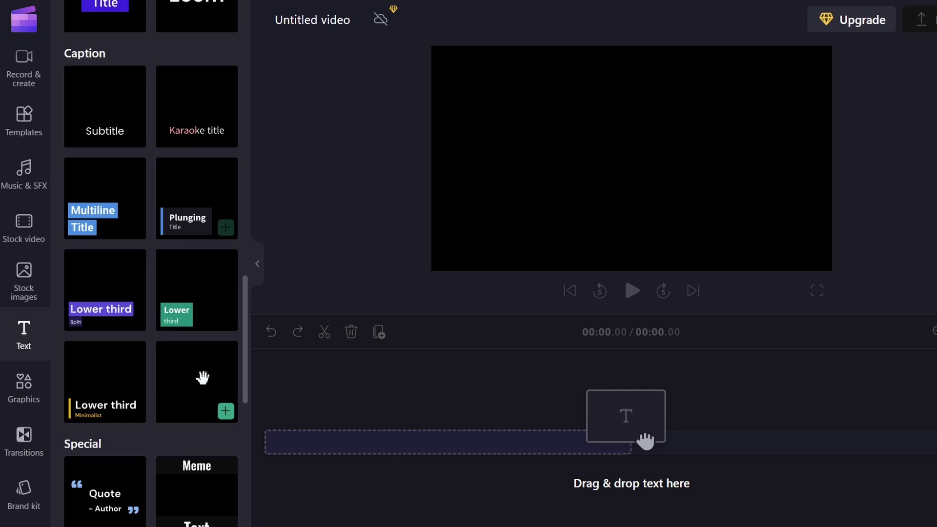
# - Try out the flame sticker from the graphics on the timeline, preview it and remove it
pyautogui.click(29, 386)
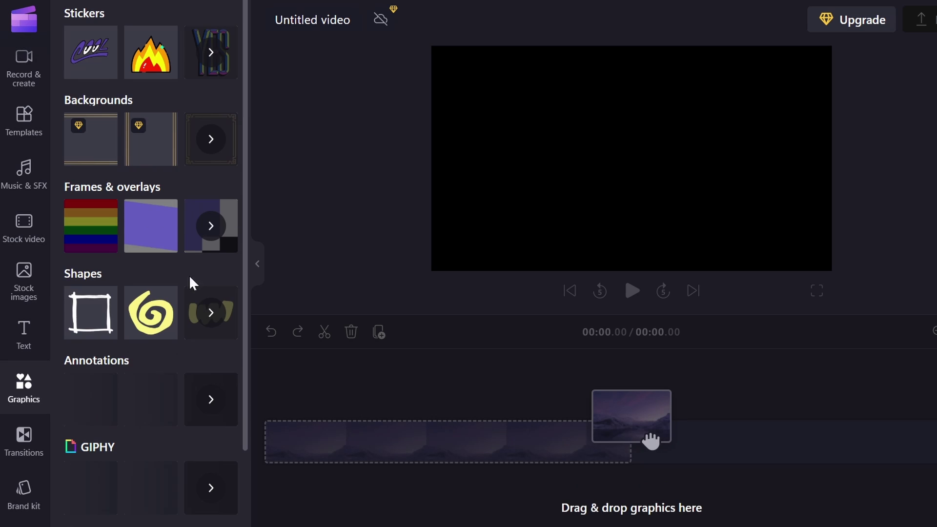
pyautogui.moveTo(150, 52); pyautogui.dragTo(436, 400)
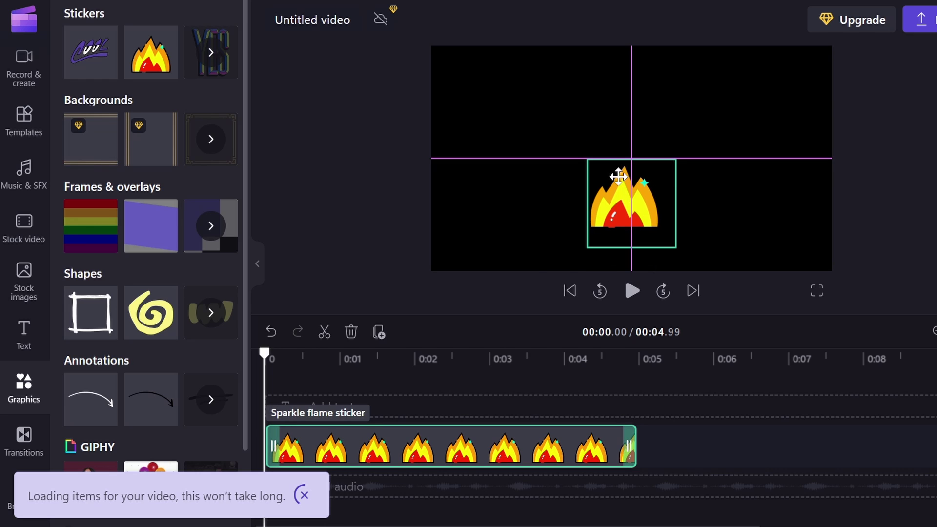
pyautogui.click(624, 303)
pyautogui.click(568, 417)
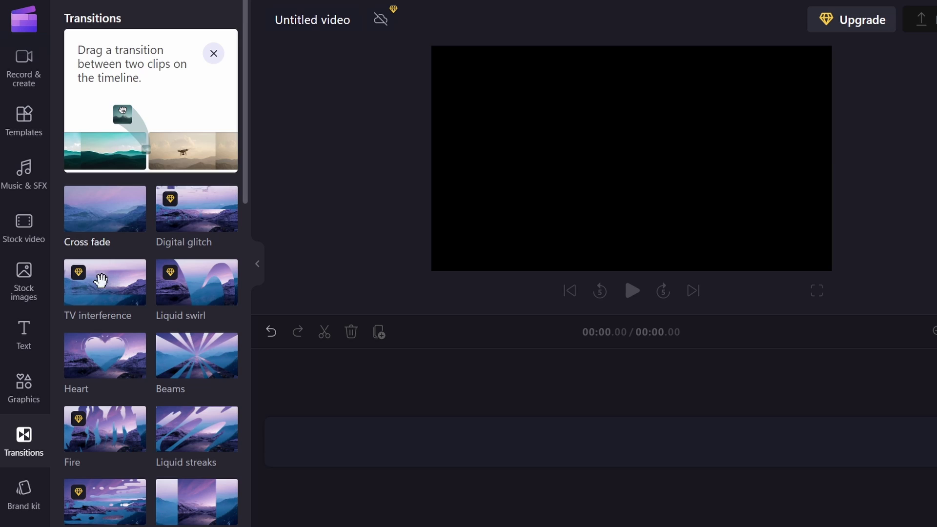
# - Browse the available transitions and the brand kit's font, color and logo options
pyautogui.scroll(-5, 92, 340)
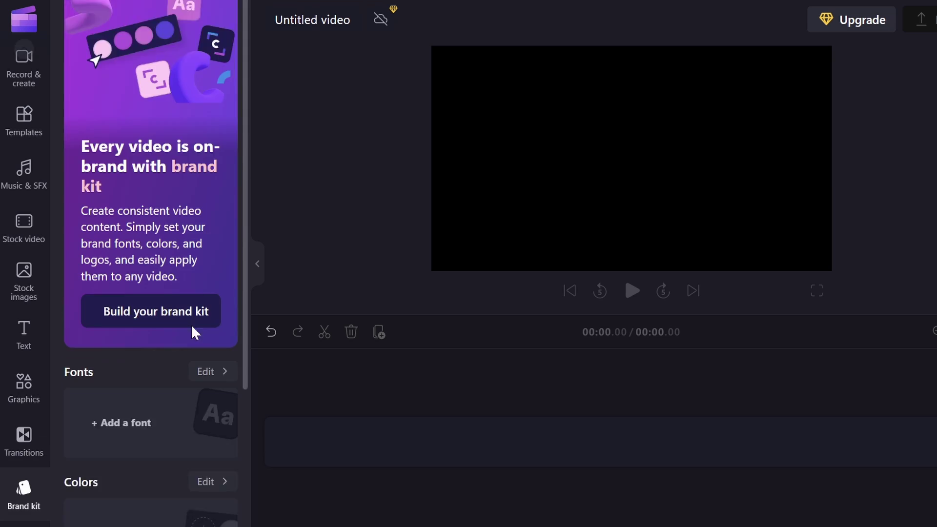
pyautogui.scroll(-3, 195, 333)
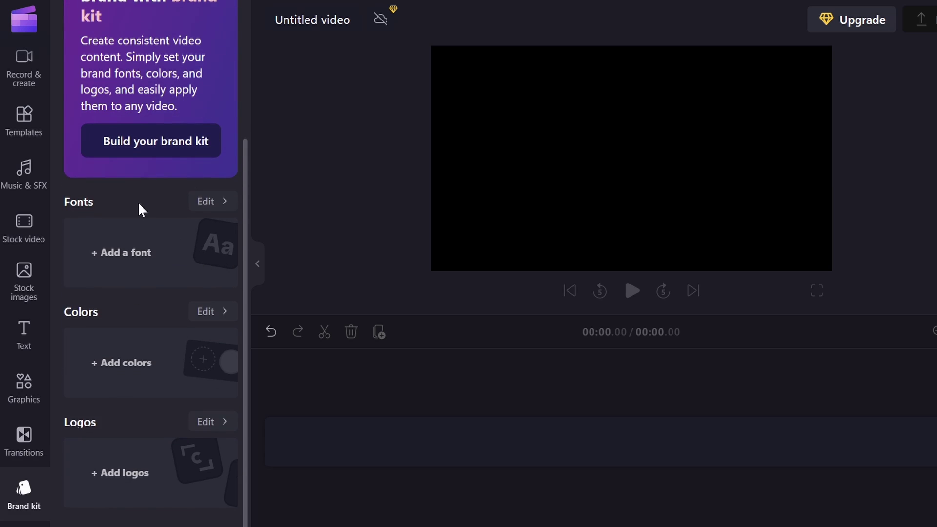
pyautogui.scroll(3, 152, 234)
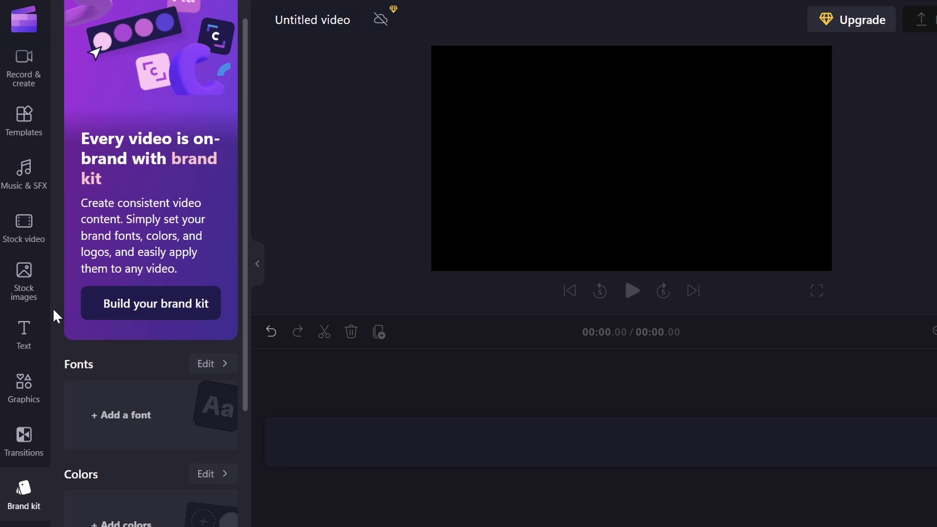
# - Place the imported 2022-09-23 gameplay video at the start of the timeline
pyautogui.scroll(2, 41, 240)
pyautogui.click(3, 80)
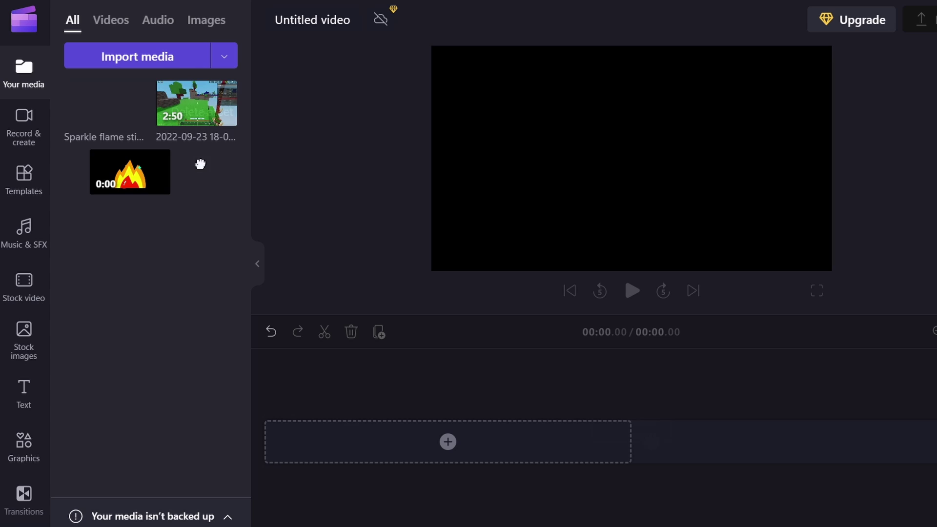
pyautogui.moveTo(203, 101); pyautogui.dragTo(342, 414)
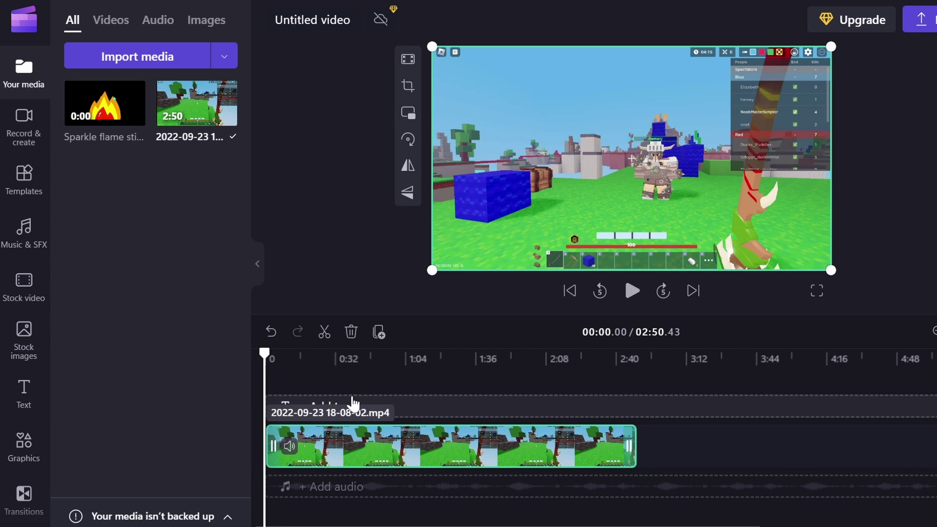
# - Play the opening of the gameplay clip from its start and split the clip at 1.26 seconds
pyautogui.press('space')
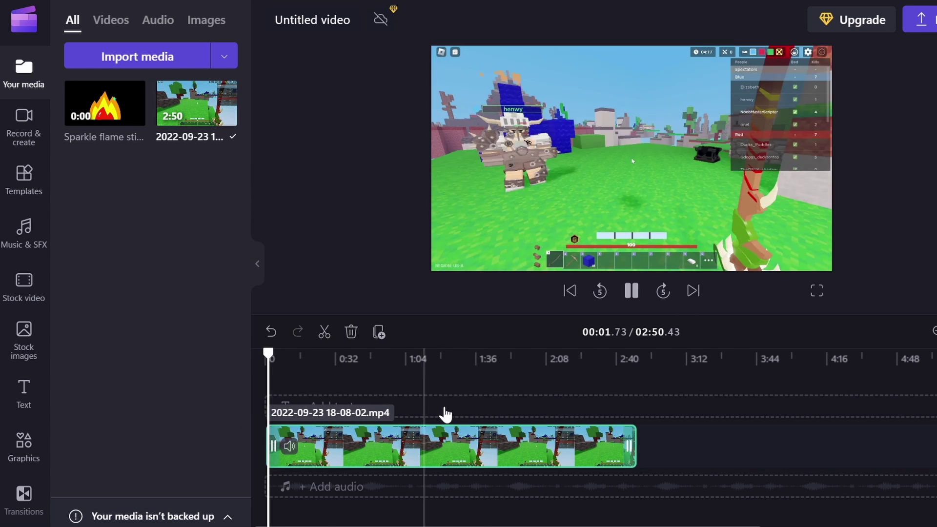
pyautogui.press('space')
pyautogui.moveTo(276, 375); pyautogui.dragTo(224, 370)
pyautogui.press('space')
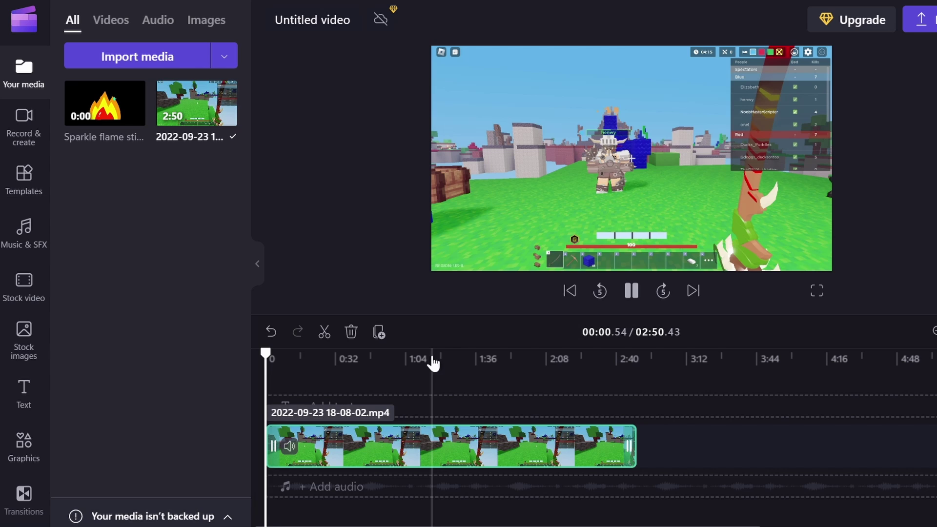
pyautogui.press('space')
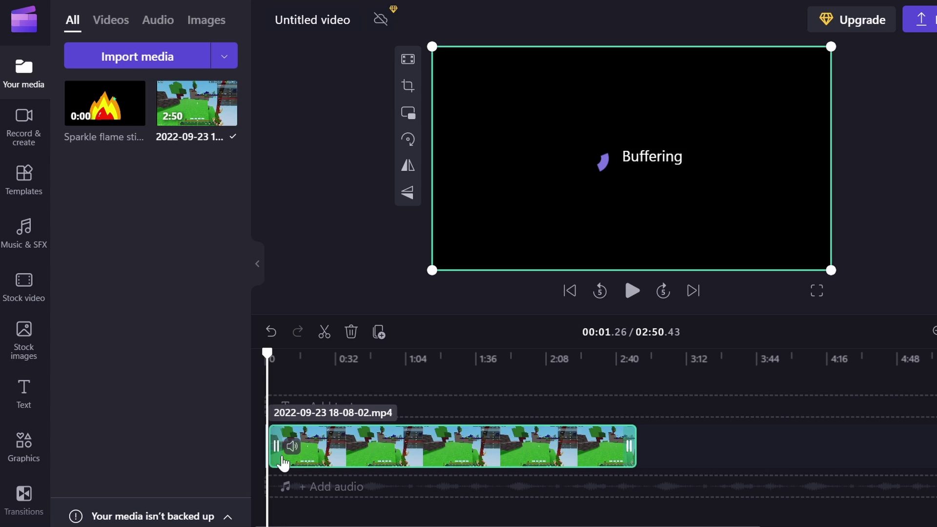
# - Delete the short opening segment before the split and play back the trimmed gameplay clip
pyautogui.click(933, 333)
pyautogui.click(934, 335)
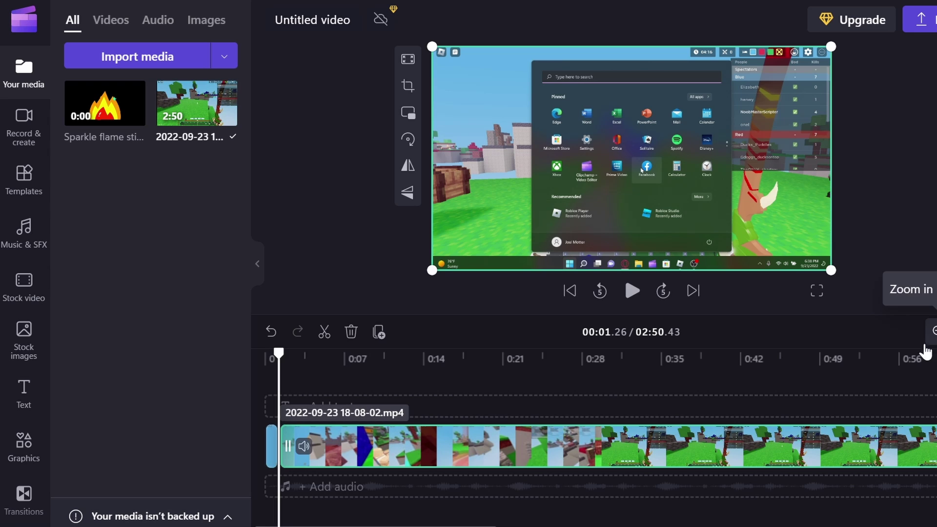
pyautogui.click(931, 333)
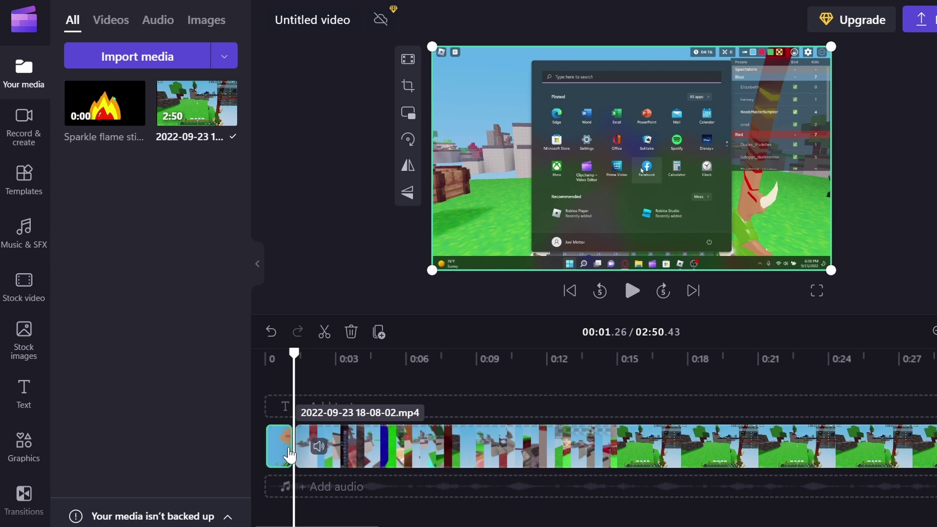
pyautogui.press('Delete')
pyautogui.press('space')
pyautogui.press('space')
pyautogui.press('space')
pyautogui.press('space')
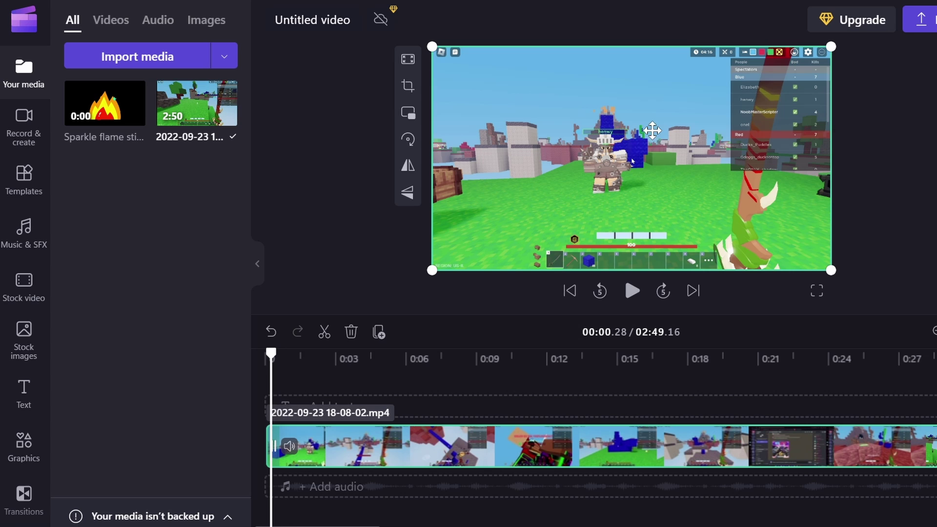
# - Cut the first 0.28 seconds off the gameplay clip and play the result from the start of the timeline
pyautogui.moveTo(271, 445); pyautogui.dragTo(278, 446)
pyautogui.click(268, 456)
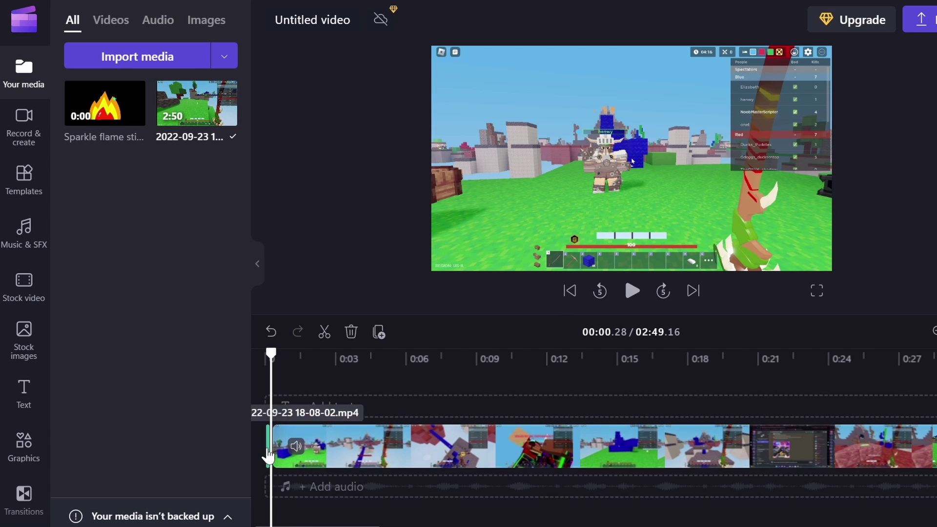
pyautogui.click(268, 456)
pyautogui.moveTo(282, 361); pyautogui.dragTo(238, 370)
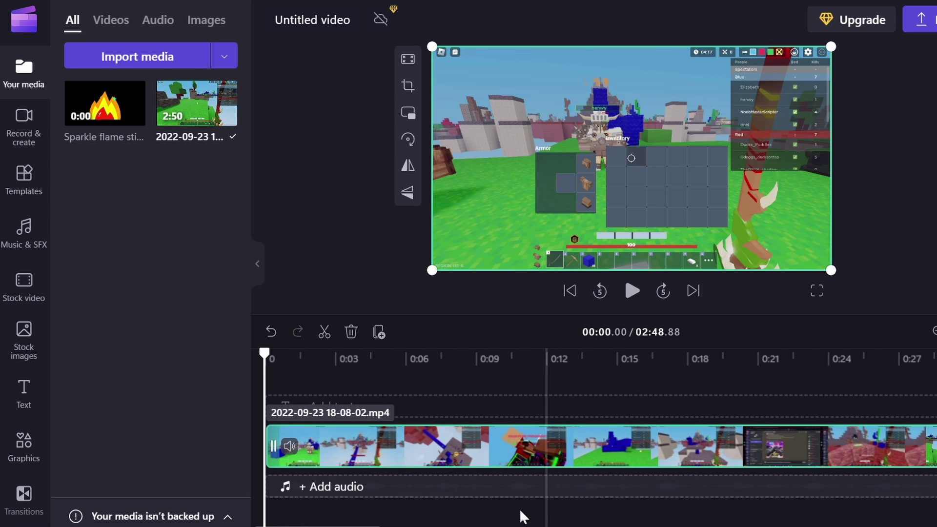
pyautogui.press('space')
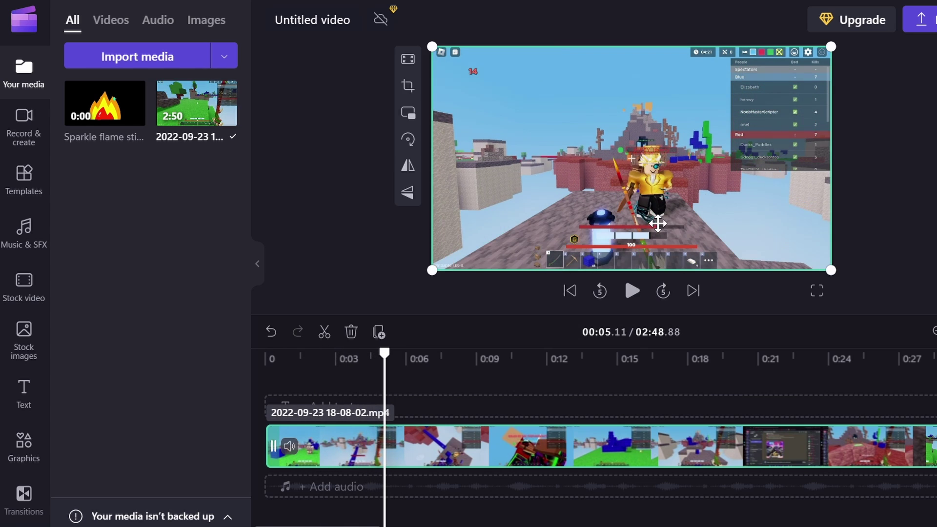
# - Split the gameplay clip at about 2 seconds and again at 3.21 seconds, and select the short middle segment
pyautogui.click(715, 184)
pyautogui.moveTo(390, 355); pyautogui.dragTo(314, 383)
pyautogui.press('s')
pyautogui.press('space')
# - Trim the last segment's start to 4.69 seconds, then delete the short middle segment and close the gap
pyautogui.press('space')
pyautogui.press('s')
pyautogui.click(330, 450)
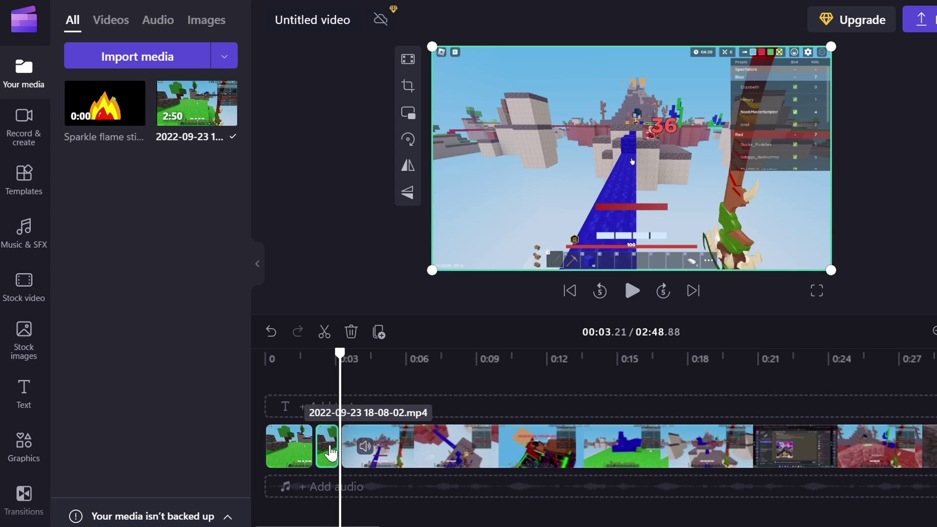
pyautogui.press('space')
pyautogui.press('space')
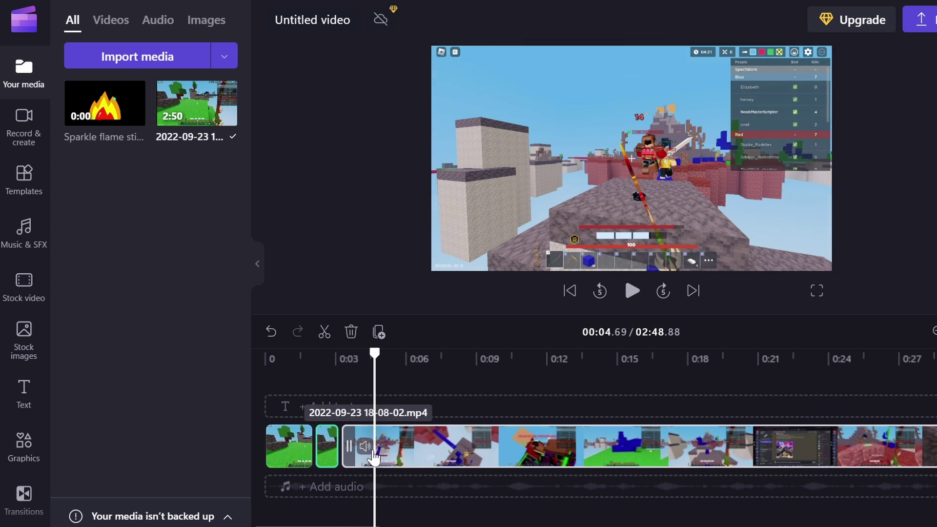
pyautogui.click(360, 443)
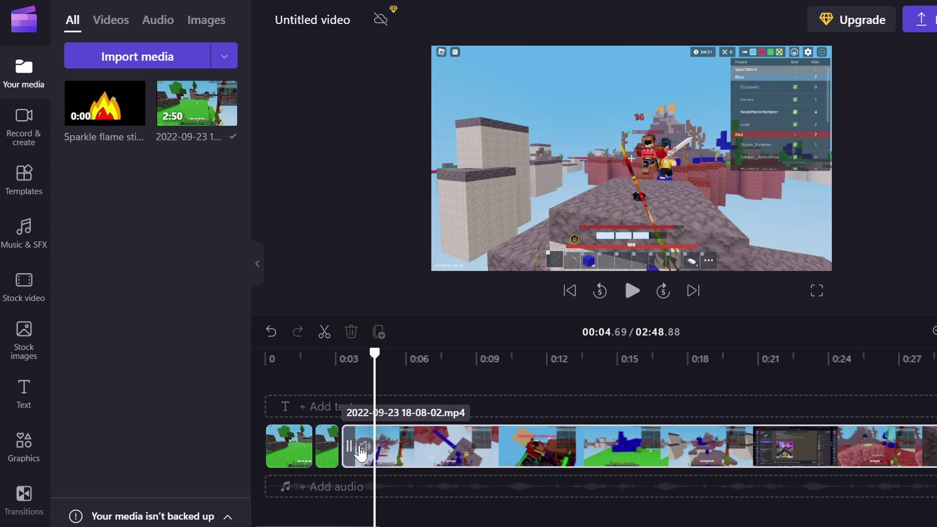
pyautogui.moveTo(359, 447); pyautogui.dragTo(378, 446)
pyautogui.click(326, 447)
pyautogui.press('Delete')
pyautogui.moveTo(461, 449); pyautogui.dragTo(402, 459)
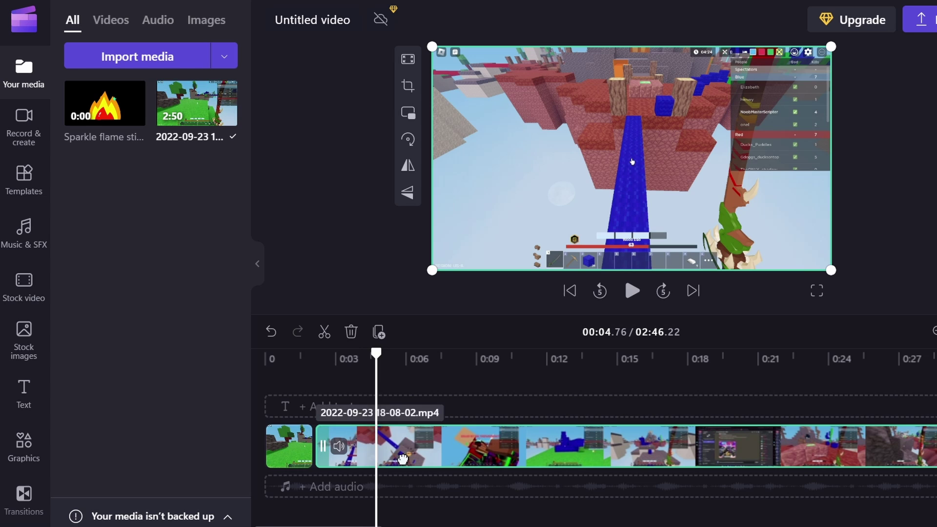
# - Play the timeline across the cut between the two remaining gameplay segments
pyautogui.click(296, 360)
pyautogui.press('space')
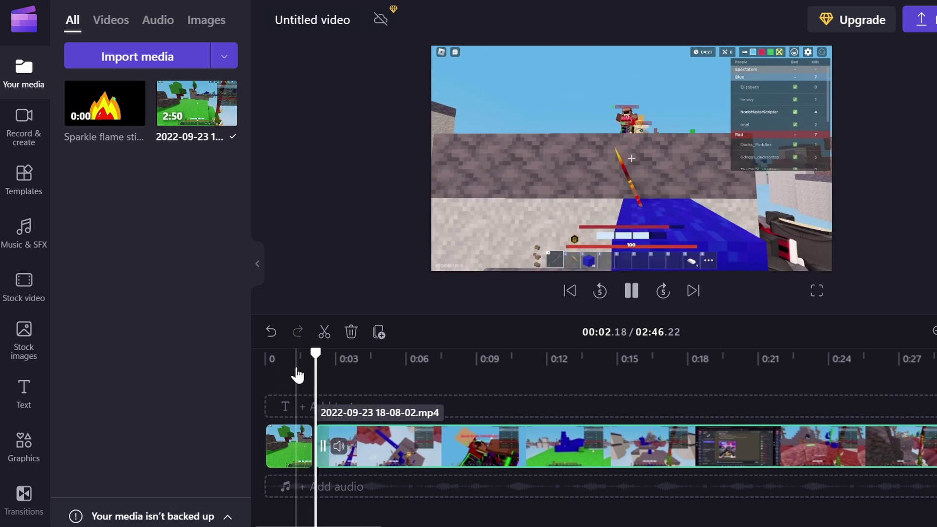
pyautogui.press('space')
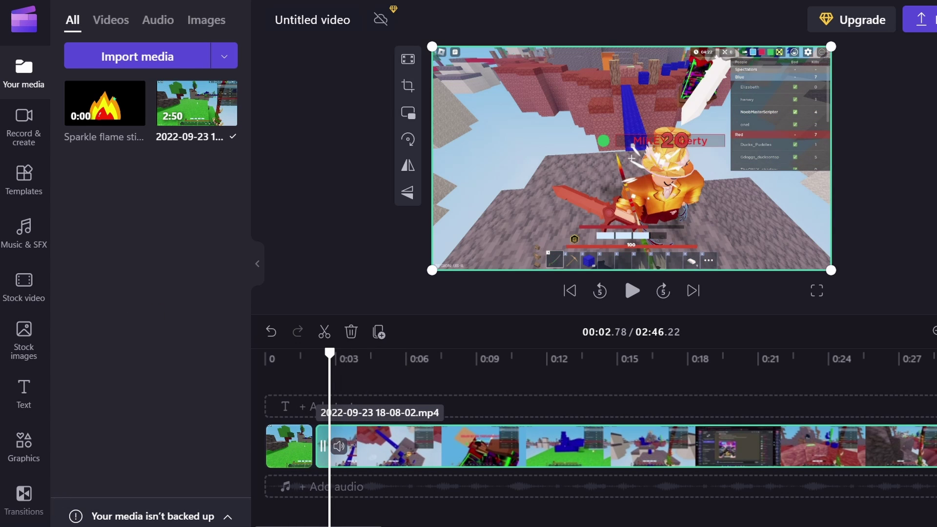
# - Add a Cross fade transition between the two gameplay segments and play it back from 0.97 seconds
pyautogui.click(29, 480)
pyautogui.click(29, 495)
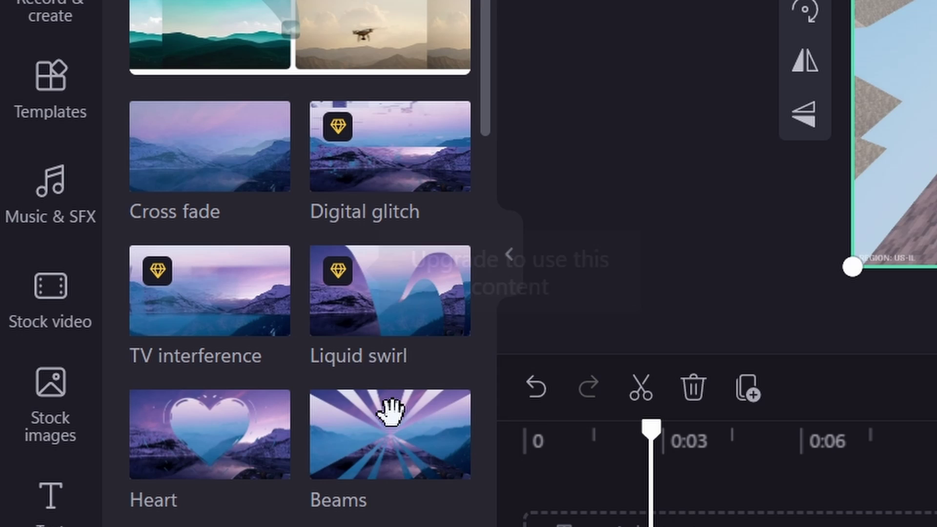
pyautogui.moveTo(205, 147); pyautogui.dragTo(316, 447)
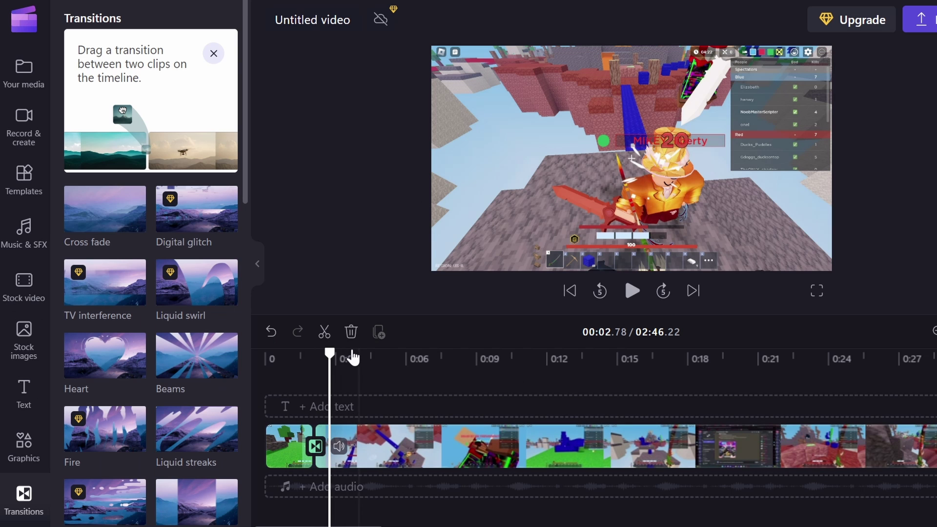
pyautogui.moveTo(651, 434); pyautogui.dragTo(607, 446)
pyautogui.moveTo(307, 362); pyautogui.dragTo(286, 360)
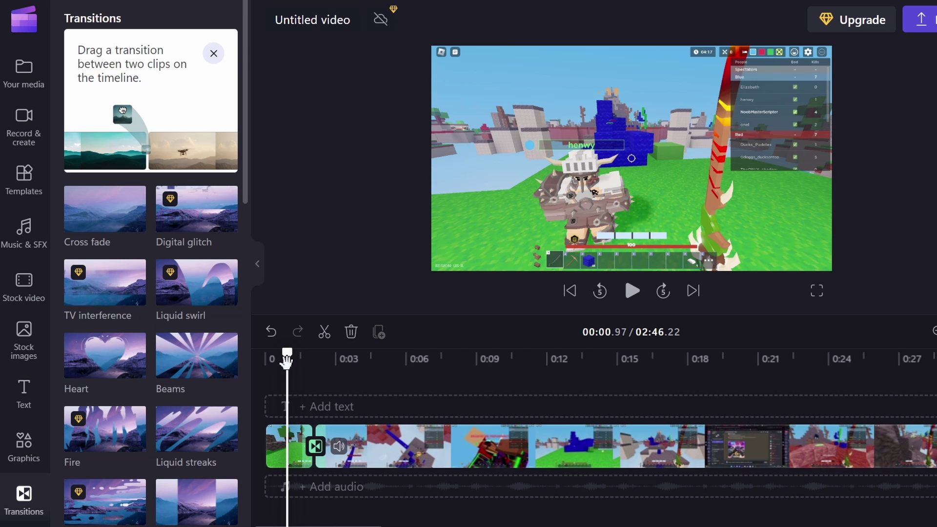
pyautogui.press('space')
pyautogui.press('space')
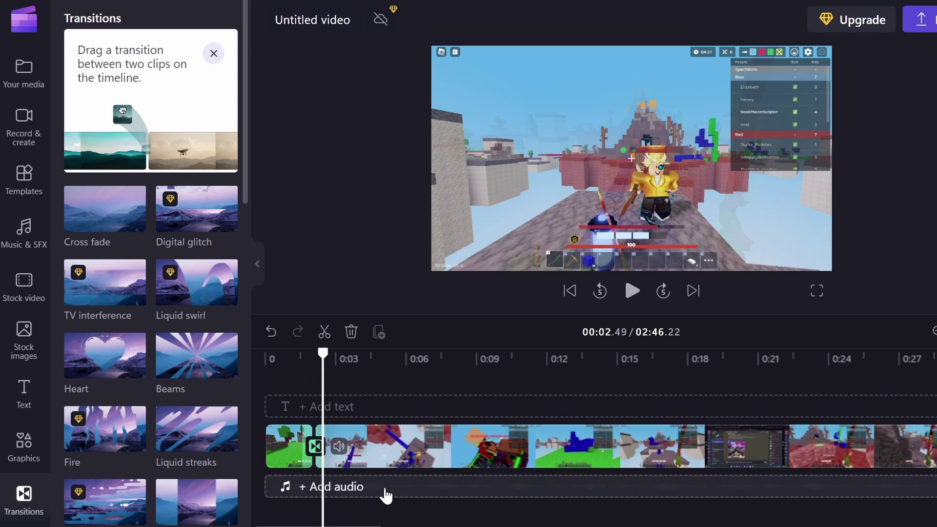
# - Undo the cross fade, the deletion and both splits to restore the single gameplay clip
pyautogui.hotkey('ctrl', 'z')
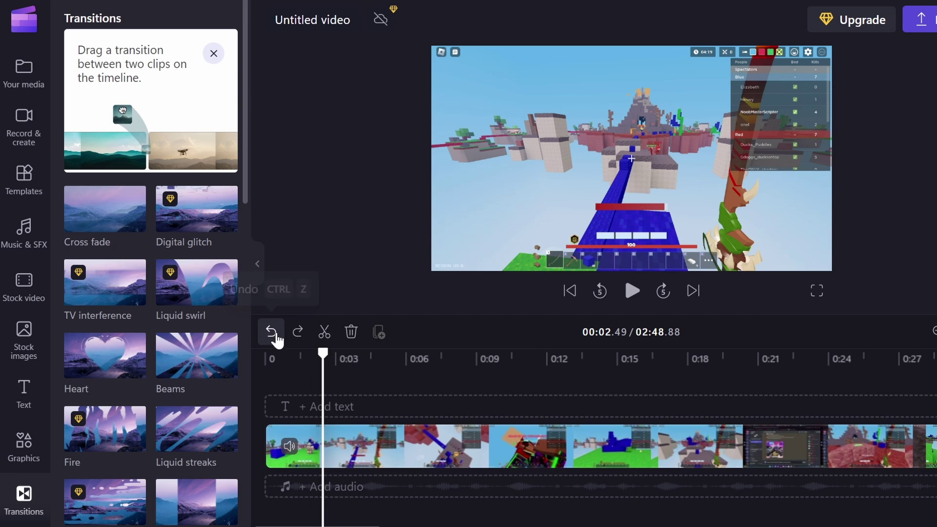
# - Raise the gameplay clip's volume to 200% and detach its audio onto a separate track
pyautogui.click(485, 458)
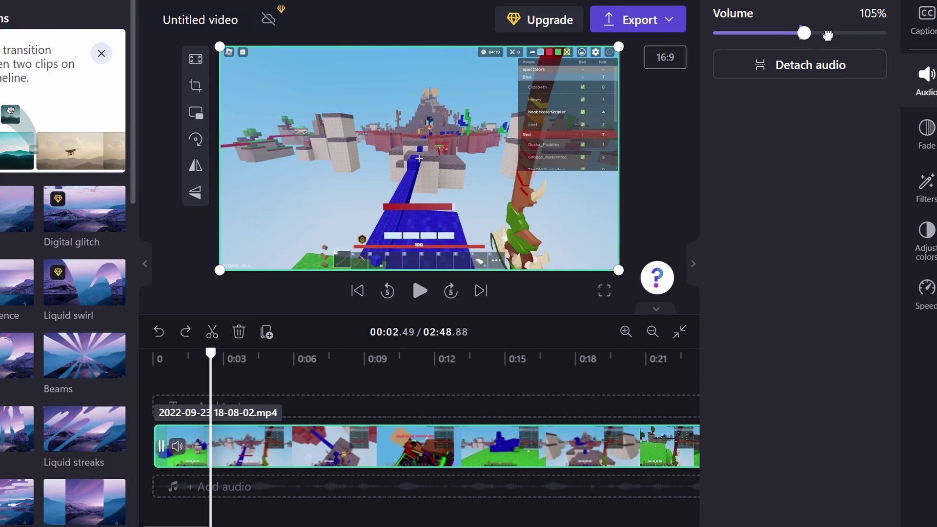
pyautogui.moveTo(828, 35); pyautogui.dragTo(886, 33)
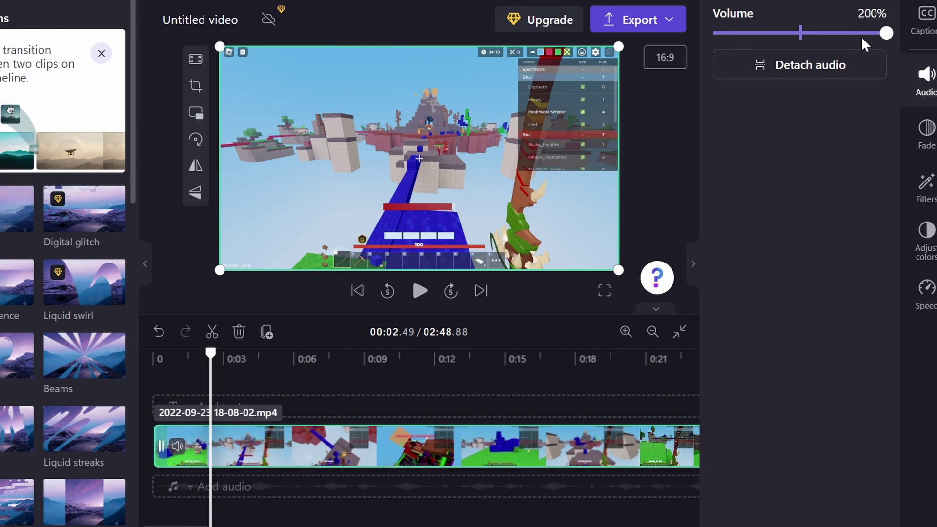
pyautogui.click(804, 76)
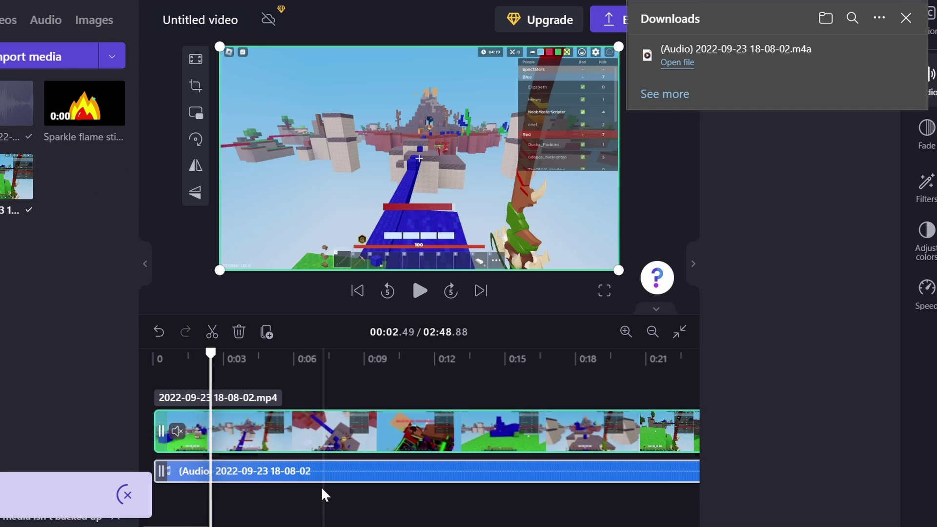
# - Scrub through the gameplay footage, remove the detached audio track and select the muted video clip
pyautogui.click(322, 490)
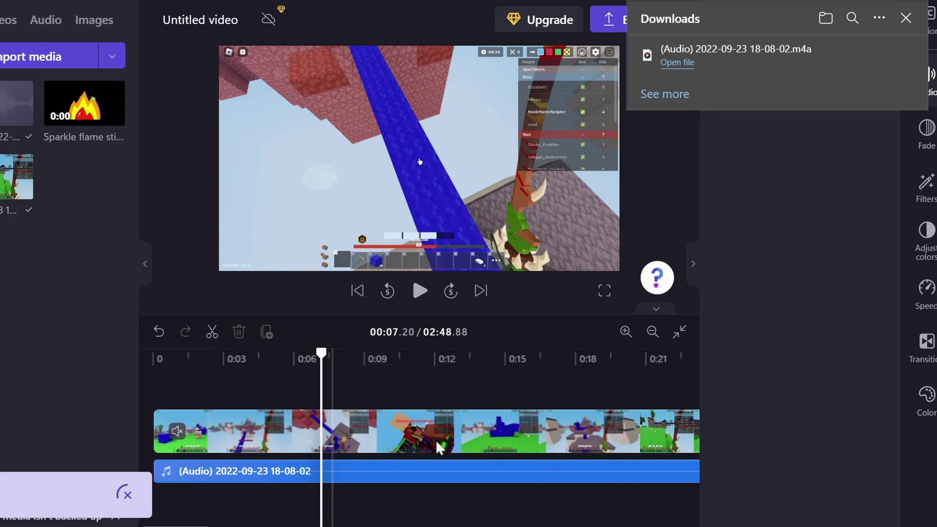
pyautogui.moveTo(321, 355); pyautogui.dragTo(511, 355)
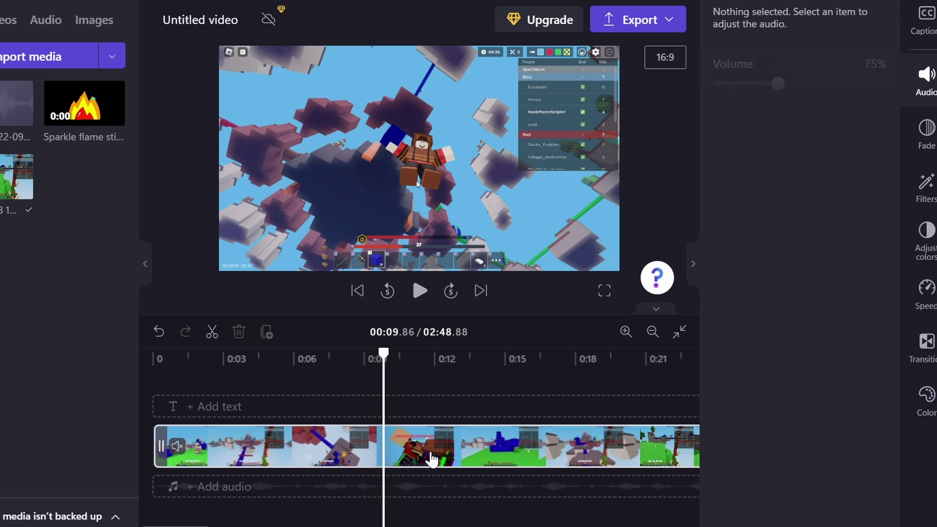
pyautogui.click(432, 459)
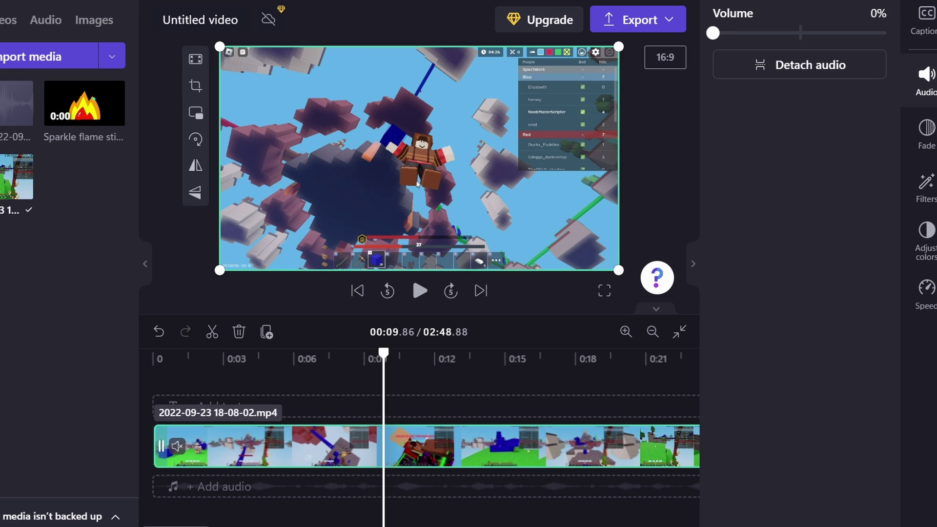
# - Set both the fade in and the fade out of the gameplay clip to 2.0 seconds
pyautogui.click(930, 137)
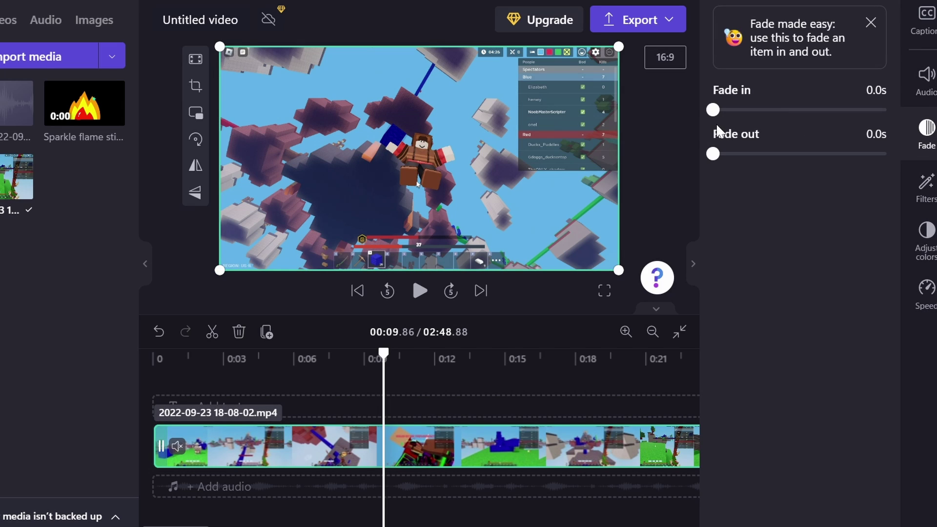
pyautogui.moveTo(719, 110); pyautogui.dragTo(886, 110)
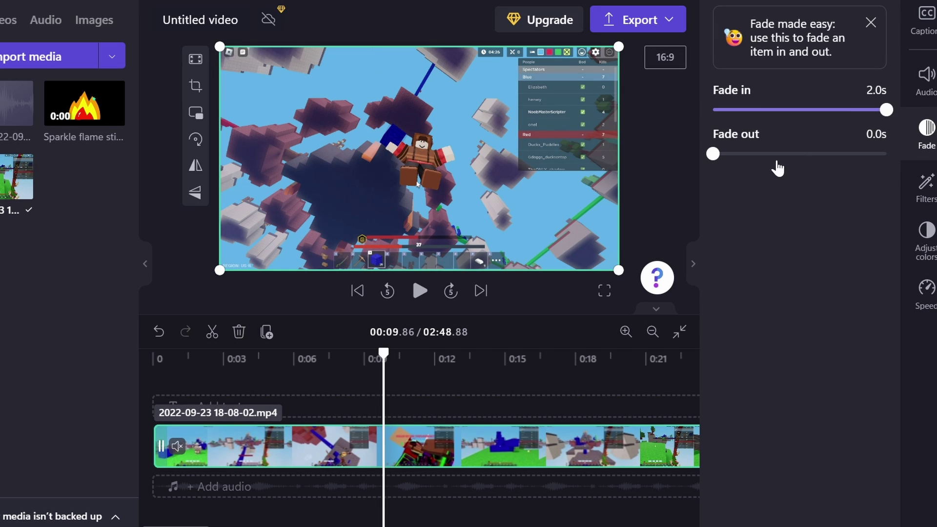
pyautogui.moveTo(713, 152); pyautogui.dragTo(886, 153)
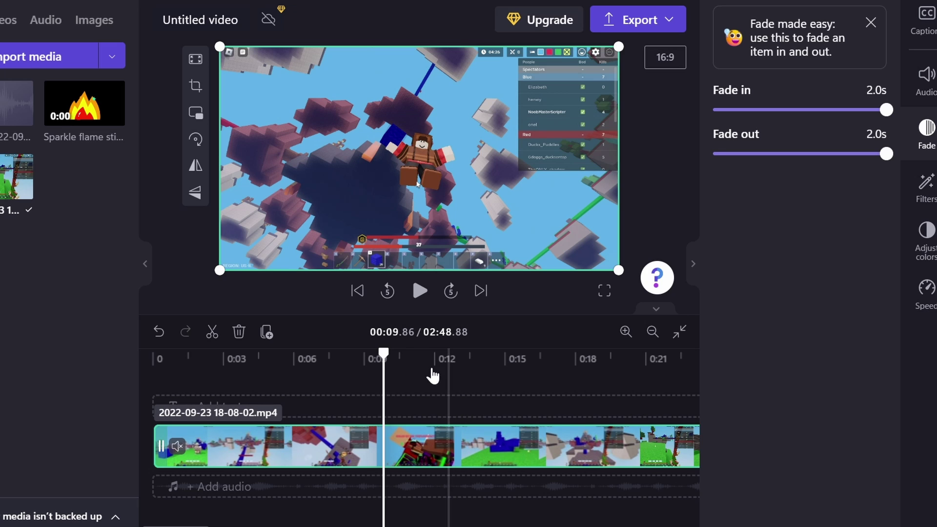
# - Play the opening of the gameplay clip from the start to check its fade in
pyautogui.moveTo(384, 354); pyautogui.dragTo(104, 414)
pyautogui.press('space')
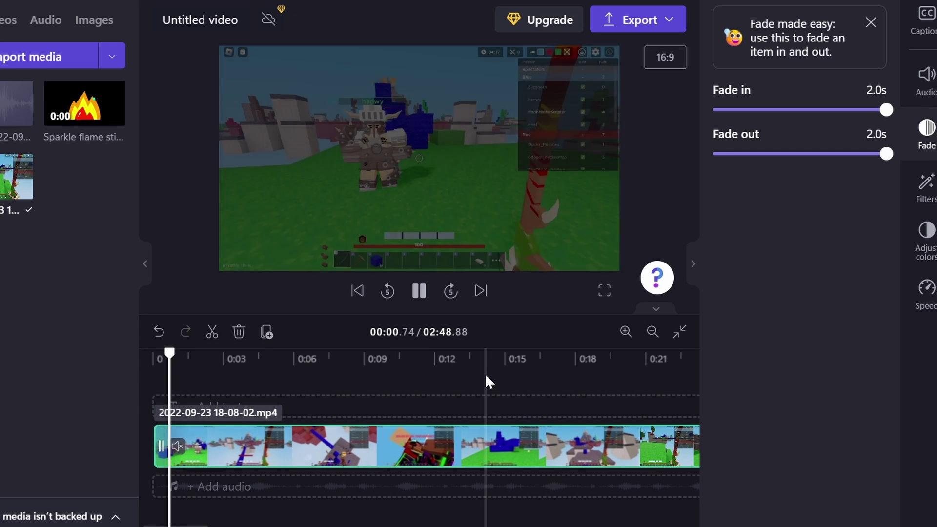
pyautogui.press('space')
pyautogui.moveTo(159, 366); pyautogui.dragTo(71, 380)
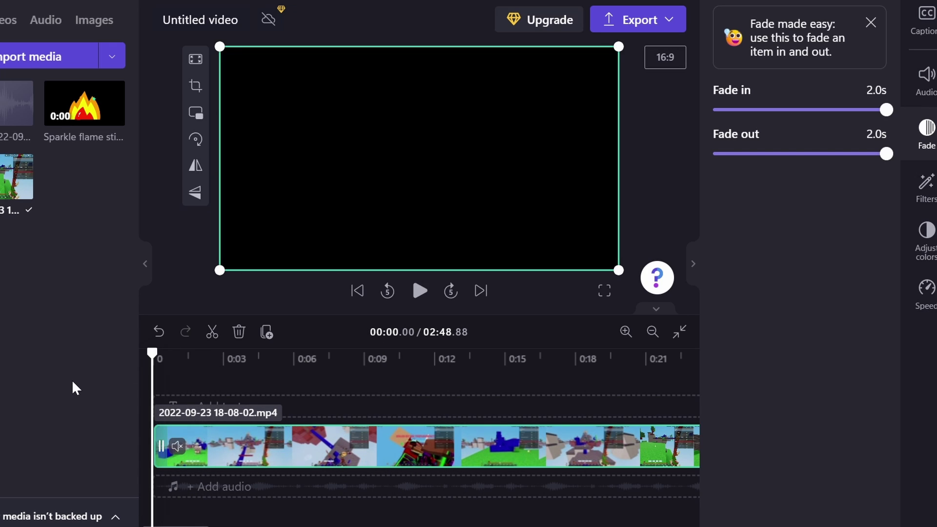
pyautogui.press('space')
pyautogui.press('space')
# - Play the end of the gameplay clip to check its fade out, then return the playhead to the start
pyautogui.moveTo(545, 365); pyautogui.dragTo(635, 365)
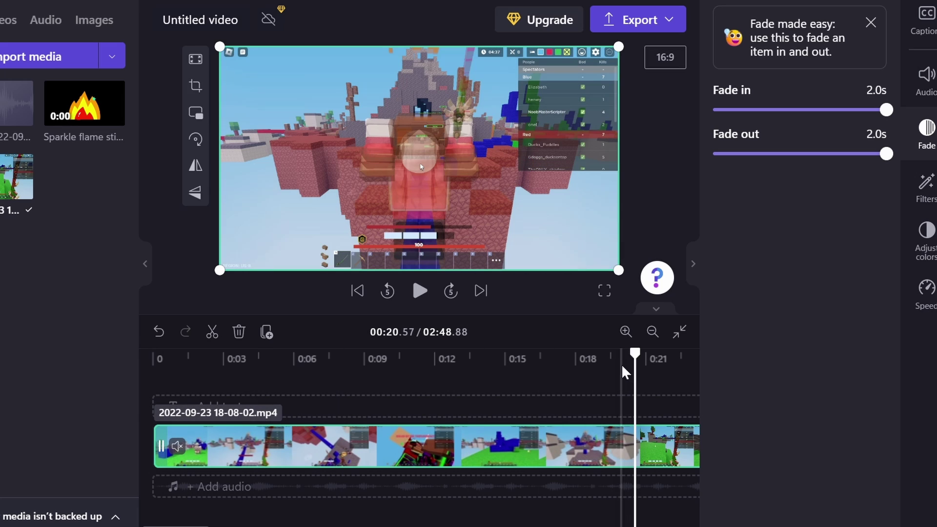
pyautogui.click(652, 332)
pyautogui.click(653, 332)
pyautogui.click(653, 332)
pyautogui.click(652, 331)
pyautogui.click(653, 332)
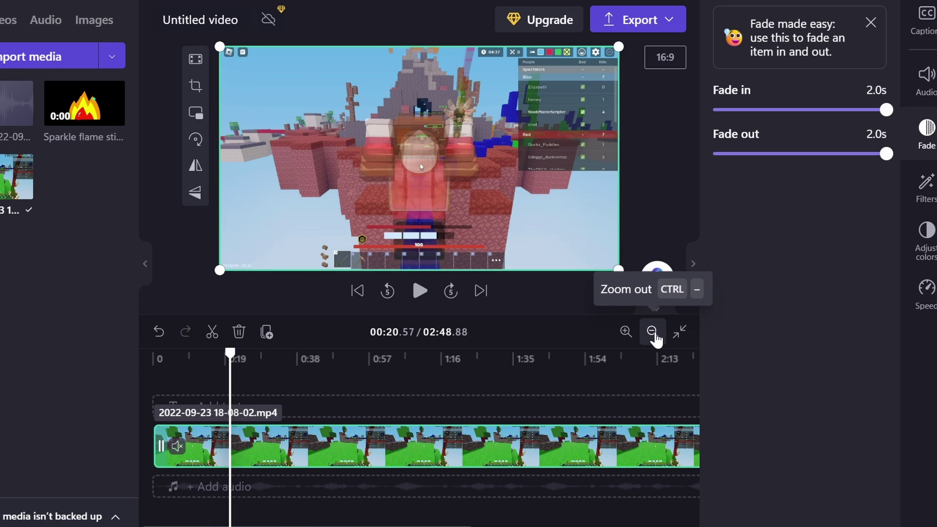
pyautogui.click(653, 332)
pyautogui.click(652, 332)
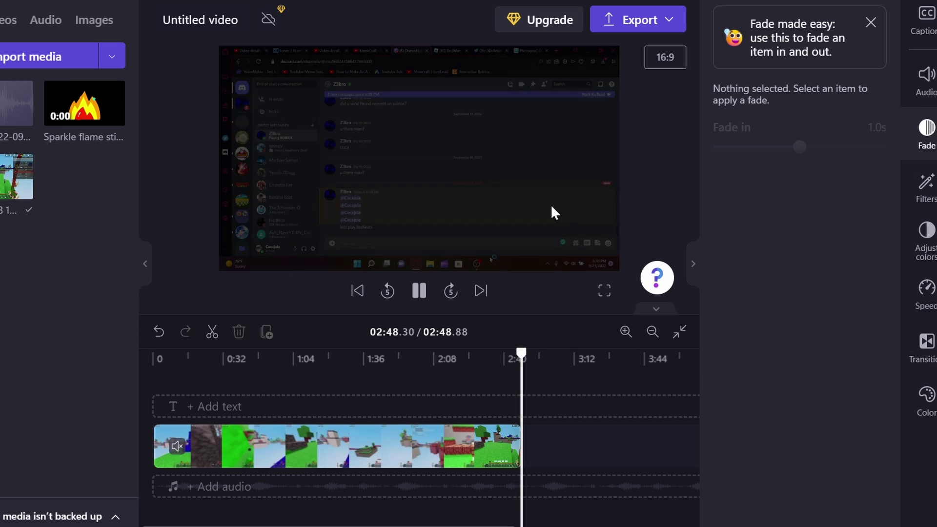
pyautogui.moveTo(523, 347); pyautogui.dragTo(80, 390)
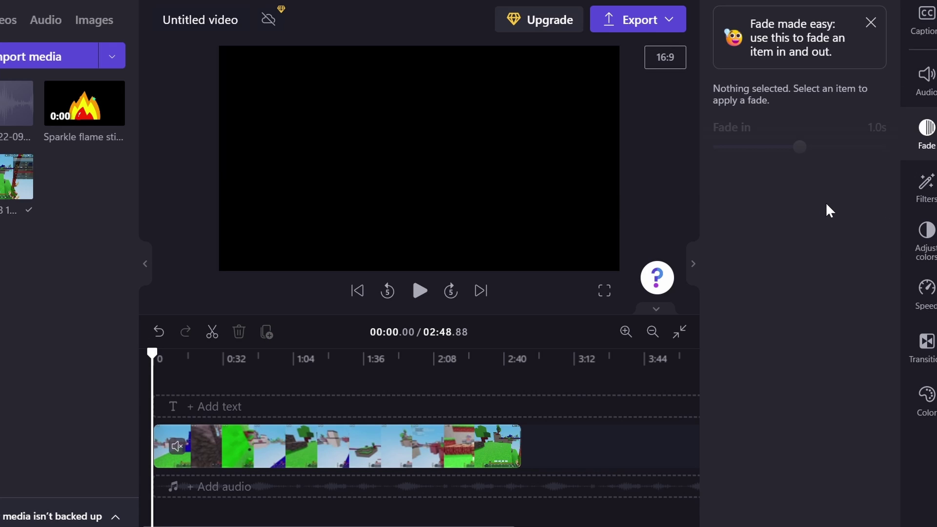
# - Browse the filters for the gameplay clip, apply Deep fried and raise its intensity to the maximum
pyautogui.click(926, 188)
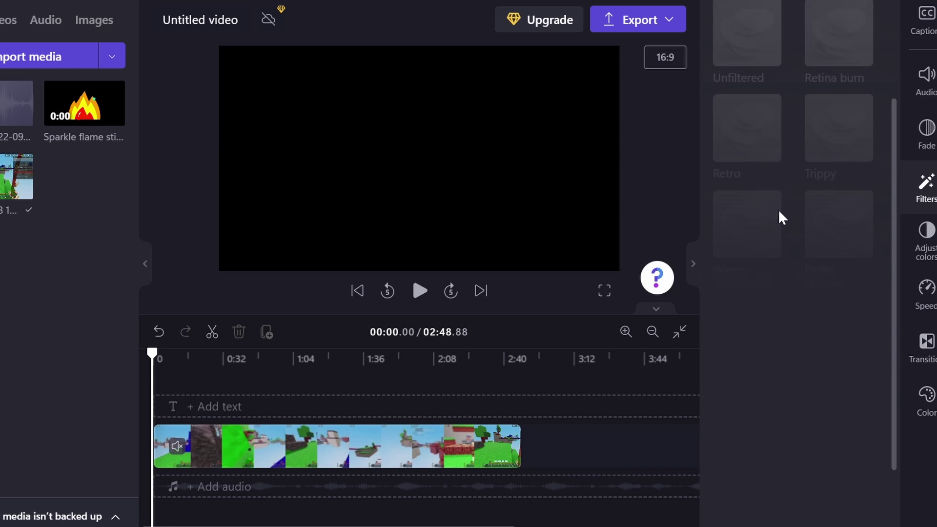
pyautogui.click(377, 445)
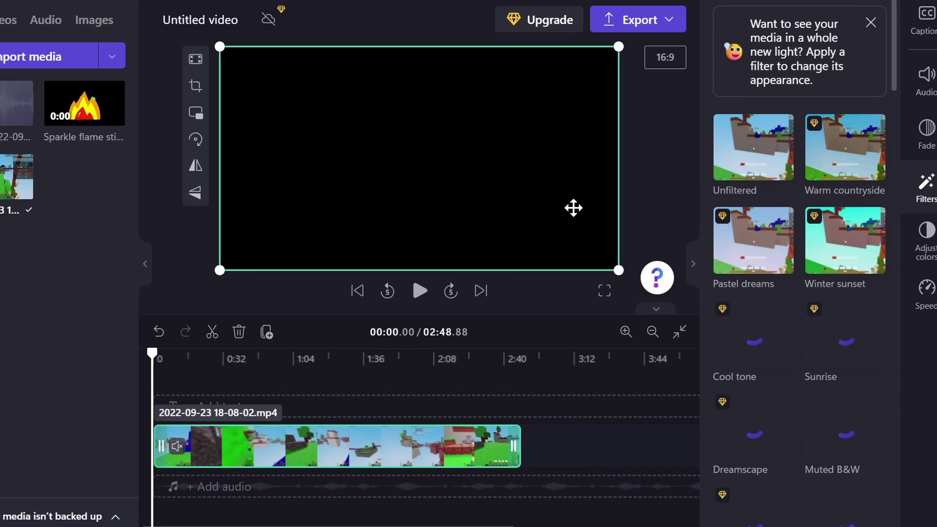
pyautogui.scroll(-6, 780, 374)
pyautogui.scroll(6, 828, 338)
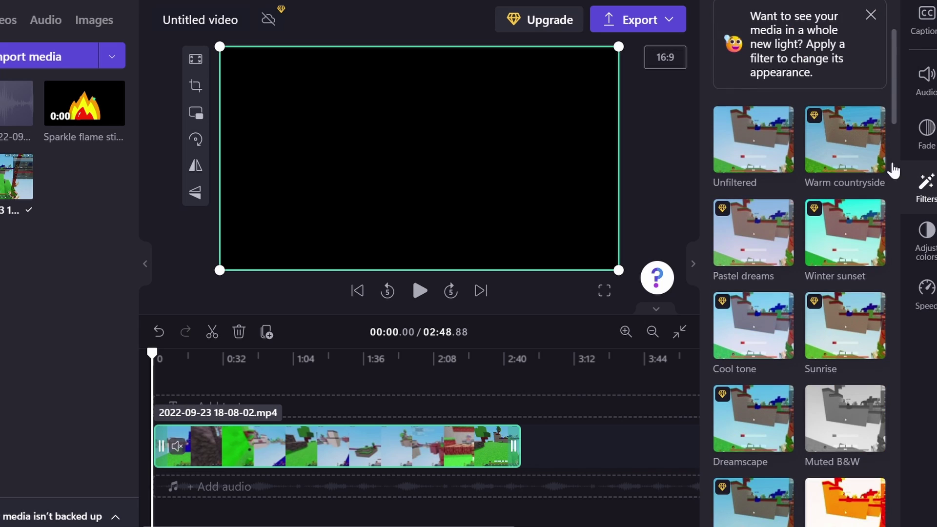
pyautogui.scroll(-3, 720, 421)
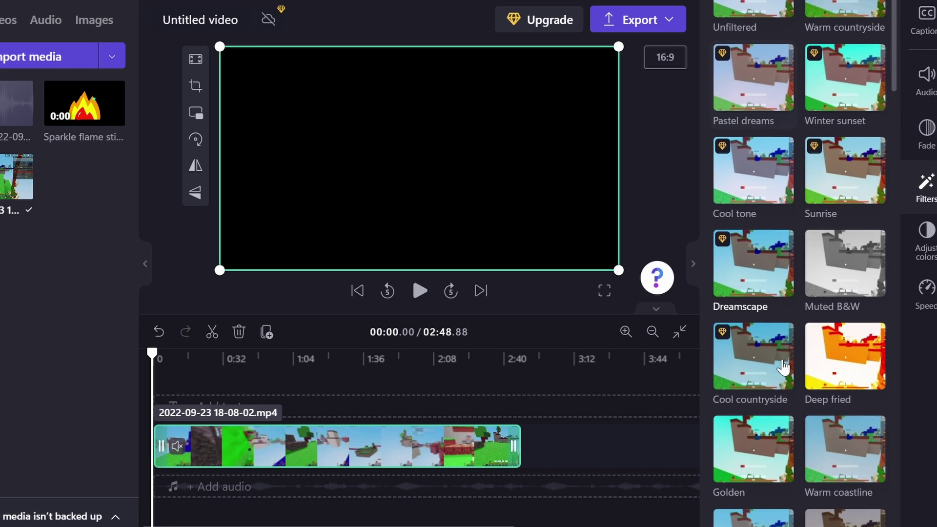
pyautogui.click(283, 374)
pyautogui.click(393, 447)
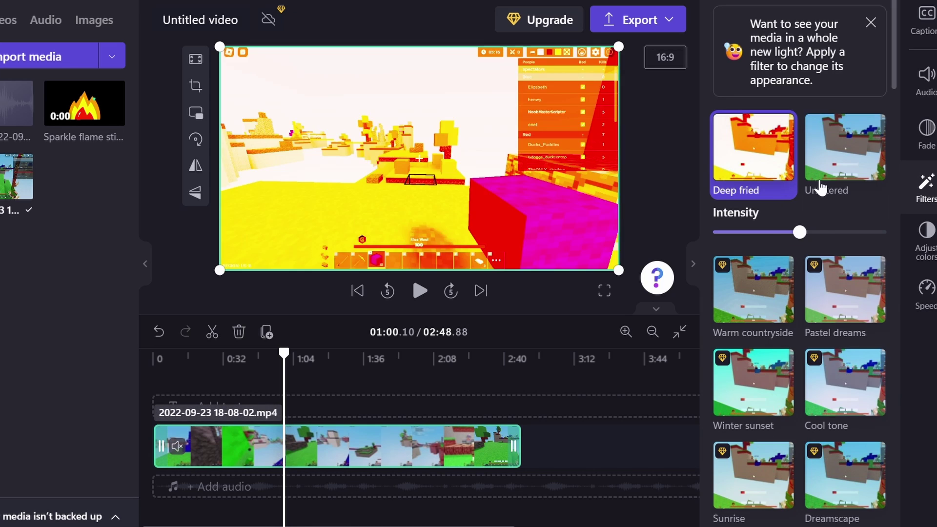
pyautogui.moveTo(798, 227); pyautogui.dragTo(891, 231)
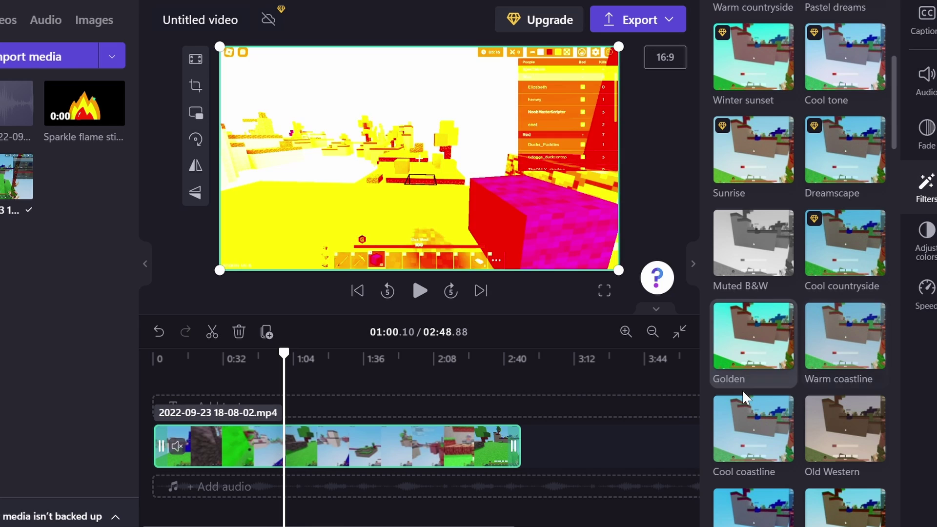
# - Lower the gameplay clip's transparency level to slightly under half in its color adjustments, and list the available blend modes
pyautogui.click(931, 248)
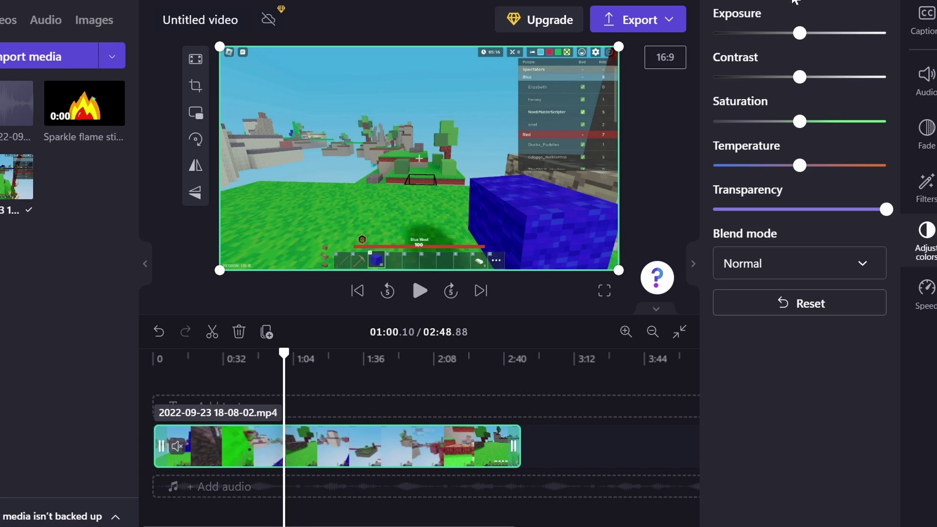
pyautogui.click(806, 209)
pyautogui.moveTo(806, 209); pyautogui.dragTo(785, 179)
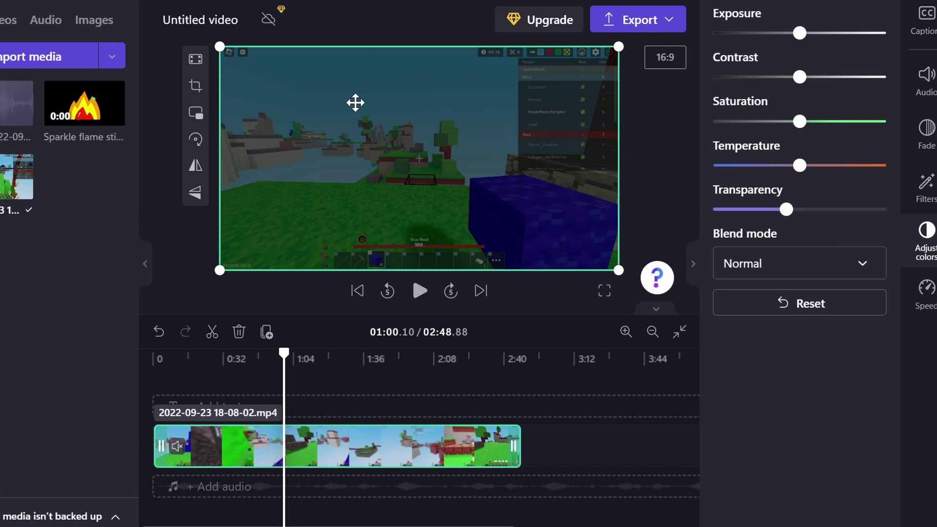
pyautogui.click(861, 268)
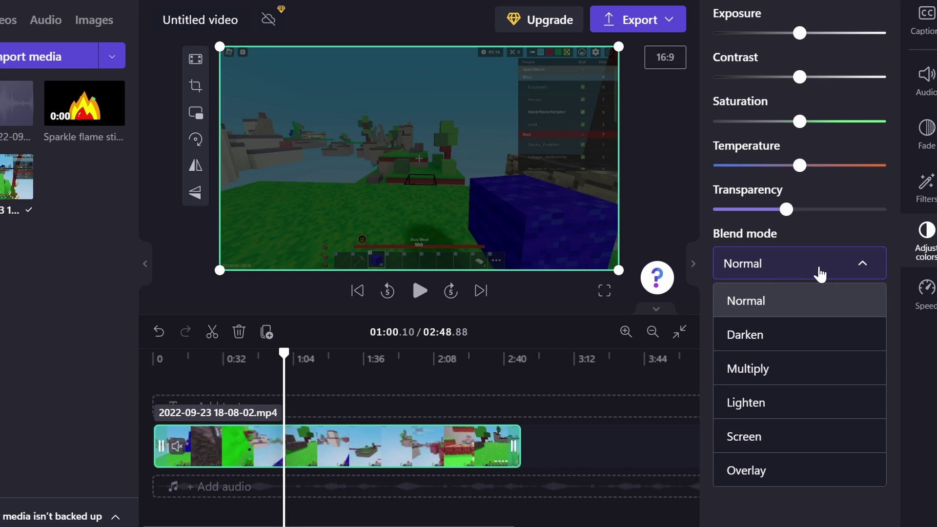
# - Set the gameplay clip's speed to 1.3x and play it back
pyautogui.click(917, 300)
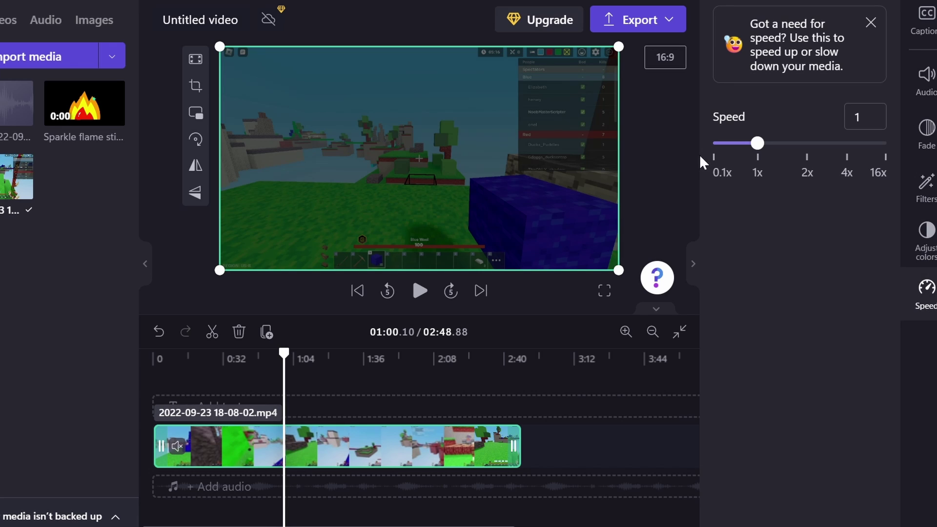
pyautogui.moveTo(782, 146)
pyautogui.mouseDown()
pyautogui.moveTo(862, 144)
pyautogui.moveTo(773, 143)
pyautogui.mouseUp()
pyautogui.press('space')
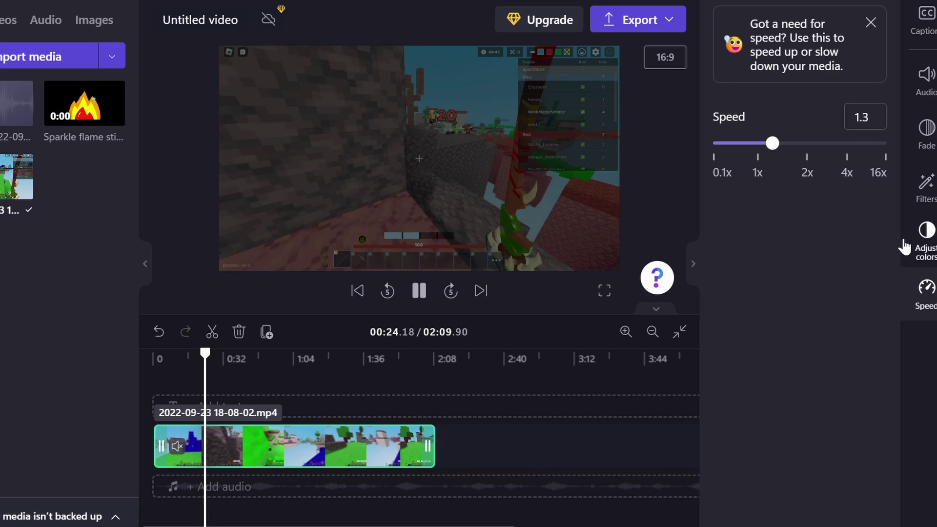
# - Raise the gameplay clip's speed to 16x, play it back and pause the playback
pyautogui.moveTo(773, 143); pyautogui.dragTo(924, 173)
pyautogui.press('space')
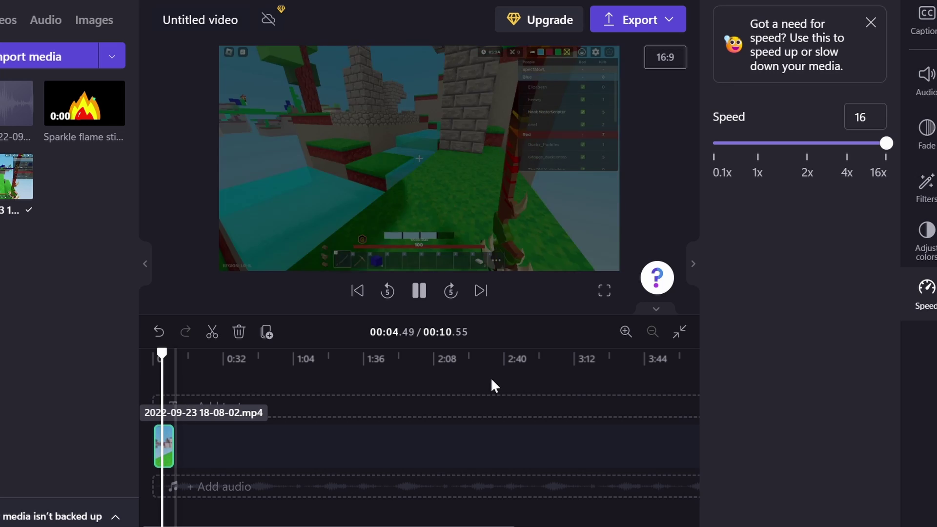
pyautogui.click(419, 291)
# - Turn on auto-captions for English (United States) with the filter for profanity and offensive language enabled
pyautogui.click(573, 150)
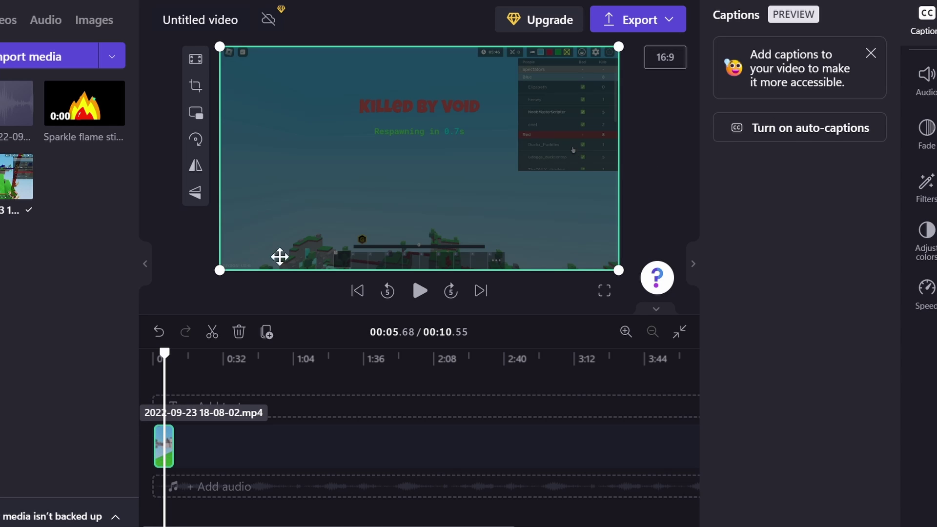
pyautogui.click(809, 136)
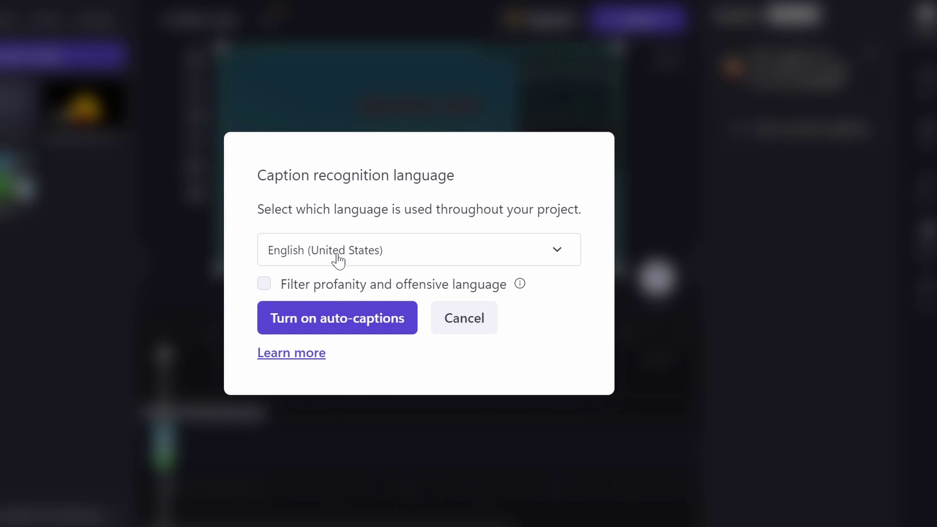
pyautogui.click(265, 284)
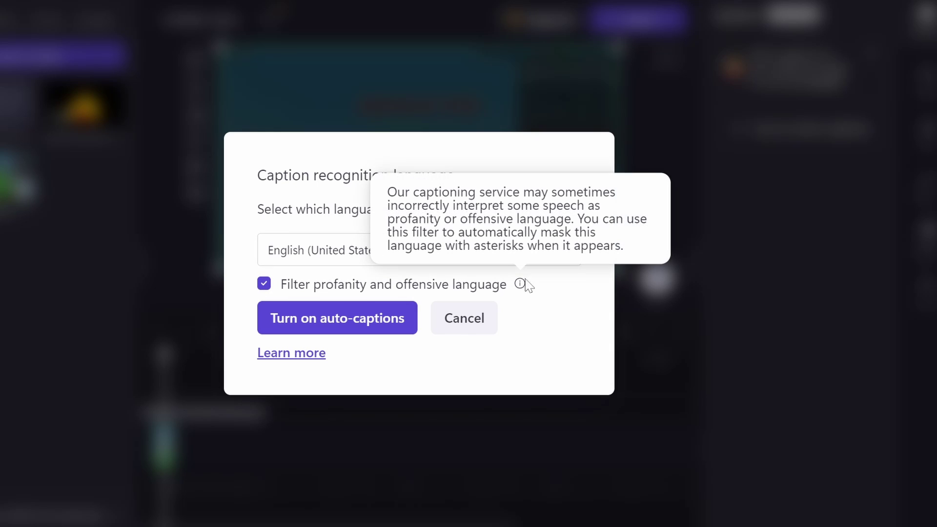
pyautogui.click(312, 319)
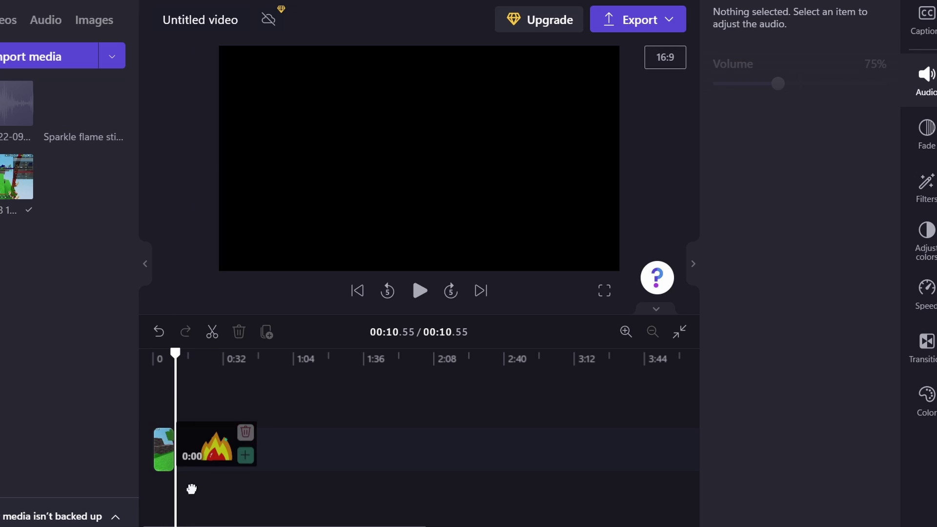
# - Place the Sparkle flame sticker on a track above the start of the gameplay clip and play back the overlay
pyautogui.moveTo(190, 487); pyautogui.dragTo(179, 448)
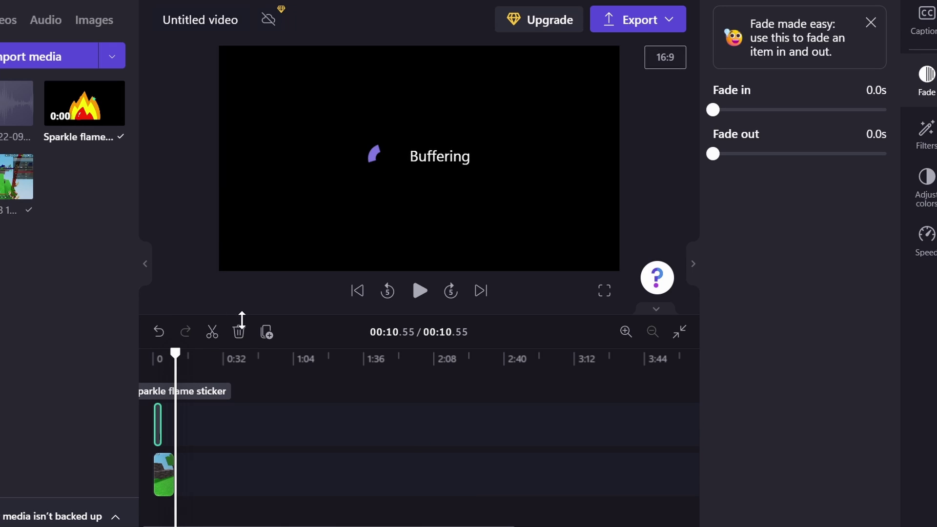
pyautogui.press('space')
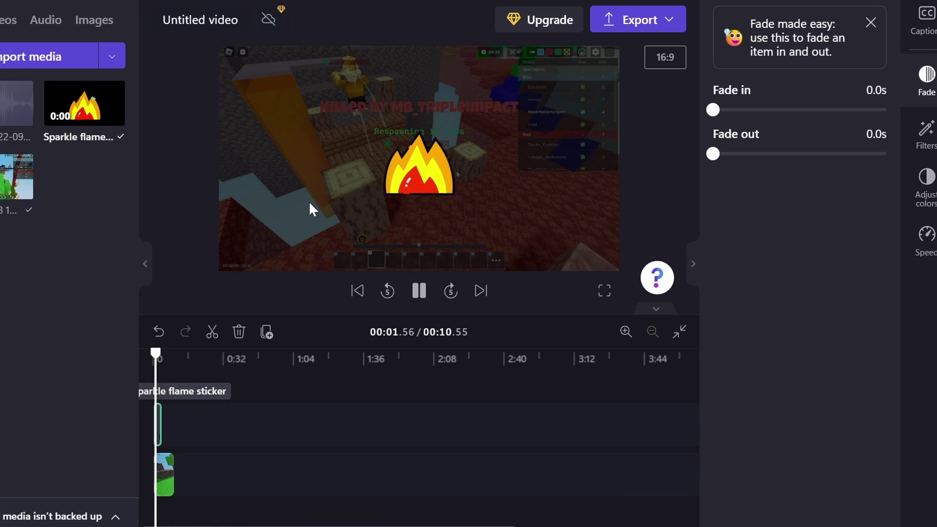
pyautogui.press('space')
pyautogui.press('space')
pyautogui.press('space')
pyautogui.press('space')
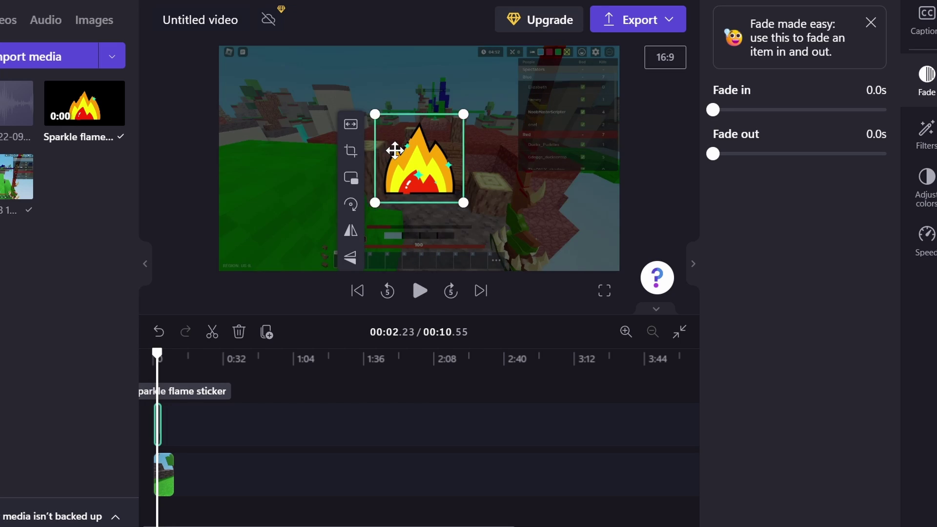
pyautogui.press('space')
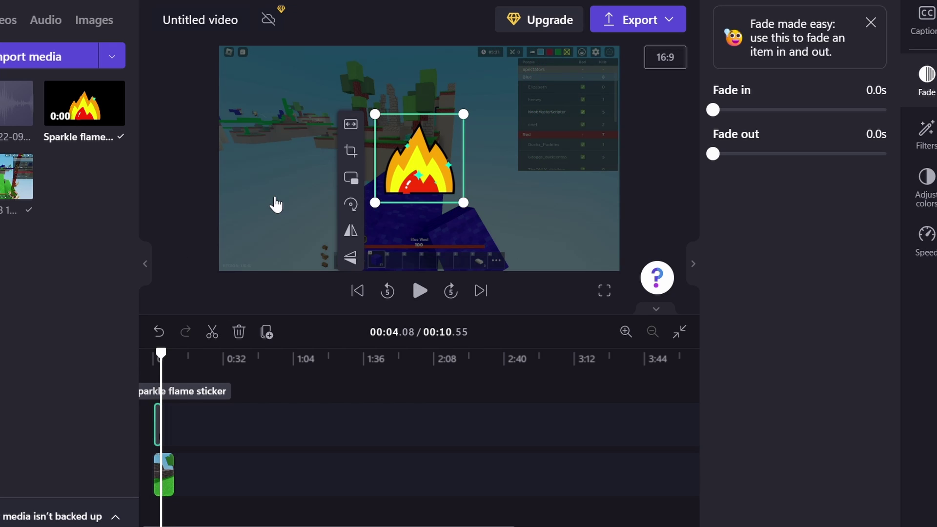
# - Move the Sparkle flame sticker slightly up and left in the preview, and try its crop frame without trimming it
pyautogui.moveTo(383, 146); pyautogui.dragTo(362, 144)
pyautogui.click(328, 146)
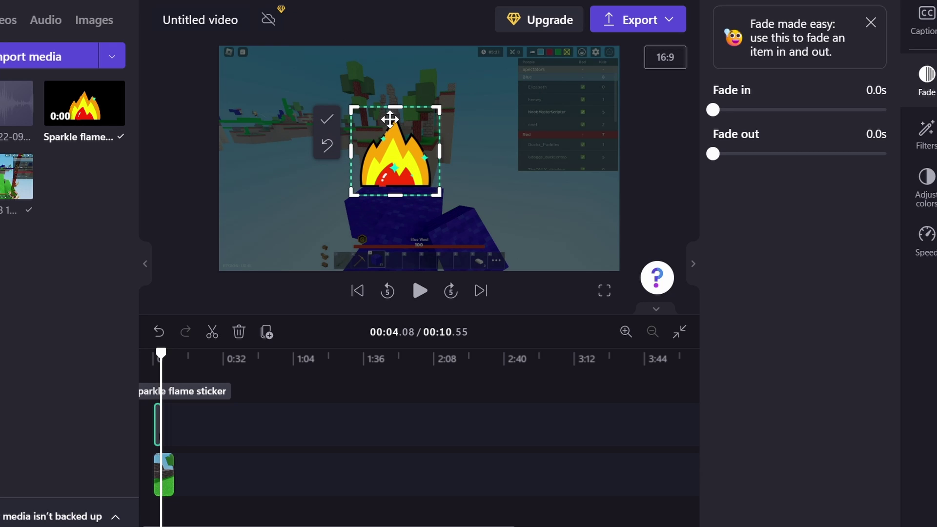
pyautogui.click(327, 119)
pyautogui.click(404, 135)
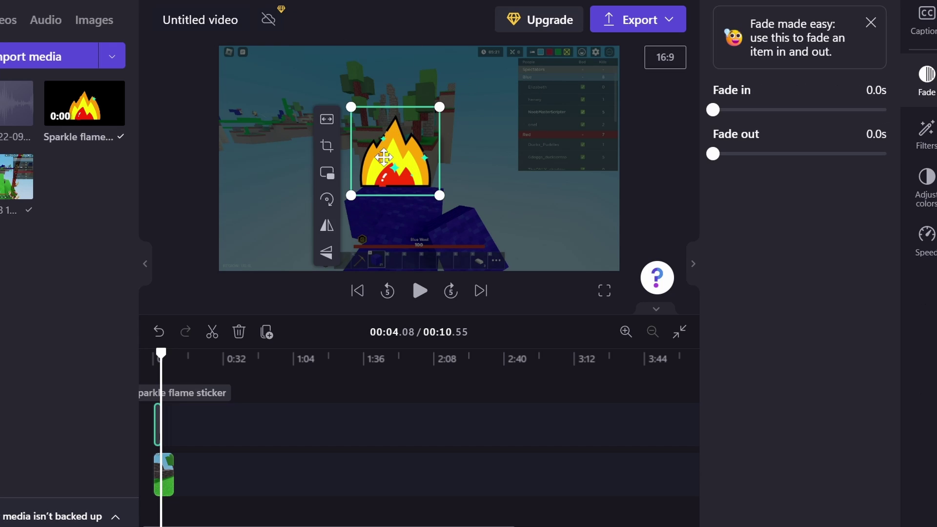
# - Try the fit and fill sizing on the Sparkle flame sticker, and resize it to slightly less than the frame height, centred
pyautogui.click(327, 119)
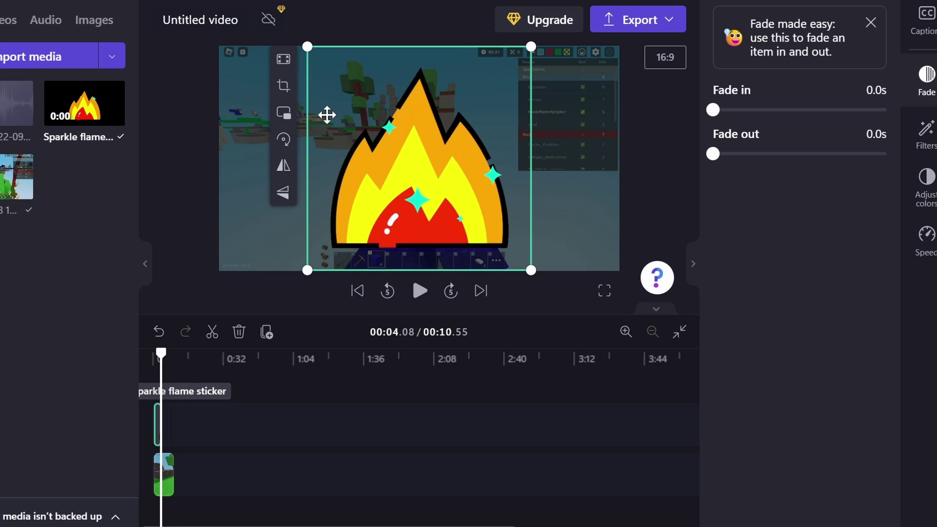
pyautogui.click(283, 58)
pyautogui.moveTo(344, 110); pyautogui.dragTo(414, 217)
pyautogui.moveTo(292, 68); pyautogui.dragTo(361, 227)
pyautogui.moveTo(390, 244); pyautogui.dragTo(411, 79)
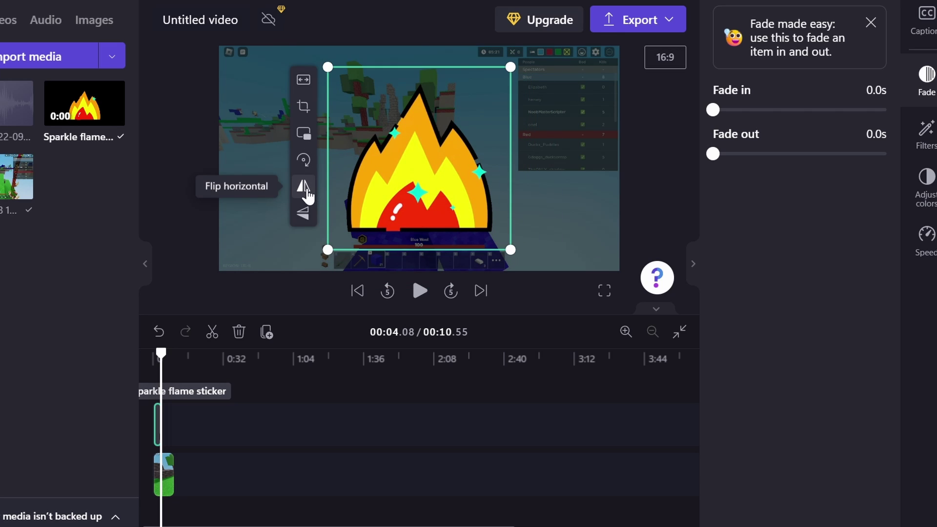
# - Flip the Sparkle flame sticker horizontally
pyautogui.click(304, 188)
pyautogui.click(305, 190)
pyautogui.click(305, 190)
pyautogui.click(305, 190)
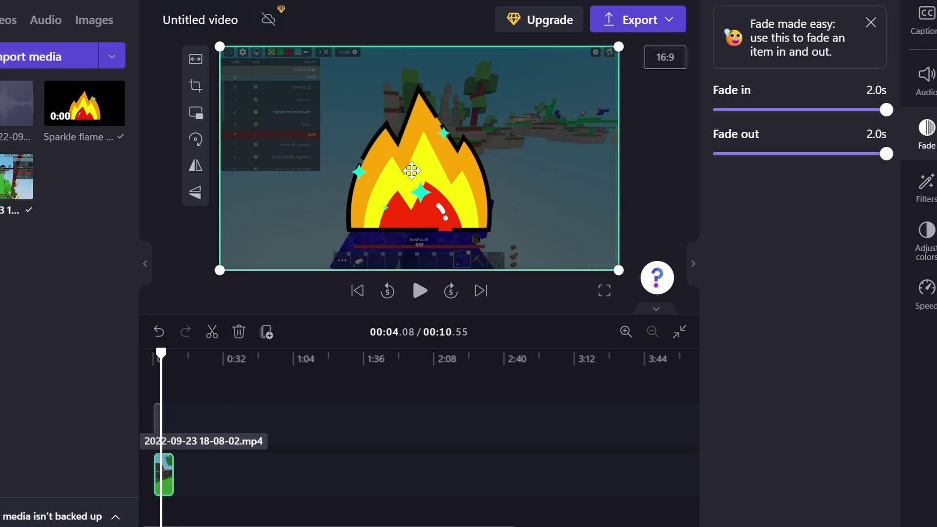
# - Try horizontal and vertical flips on the gameplay clip, and return it to its unflipped orientation
pyautogui.click(195, 168)
pyautogui.click(194, 169)
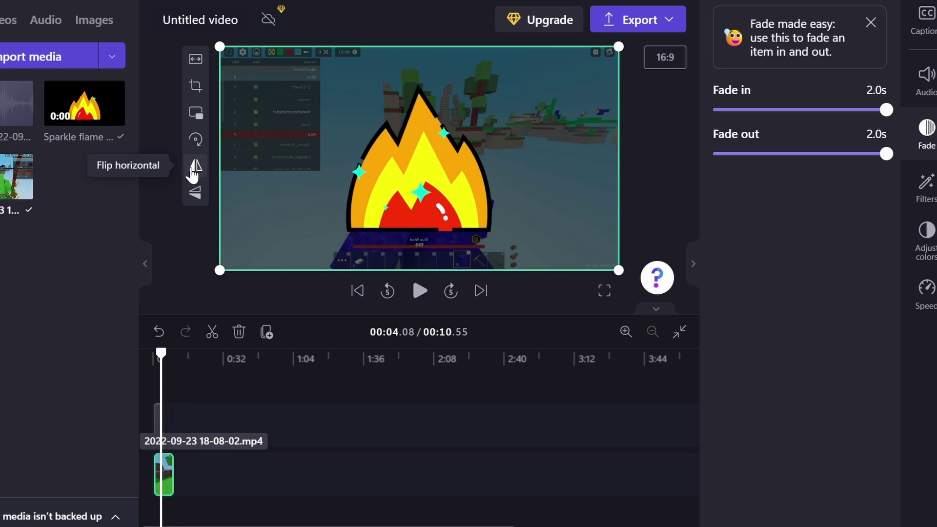
pyautogui.click(195, 169)
pyautogui.click(198, 190)
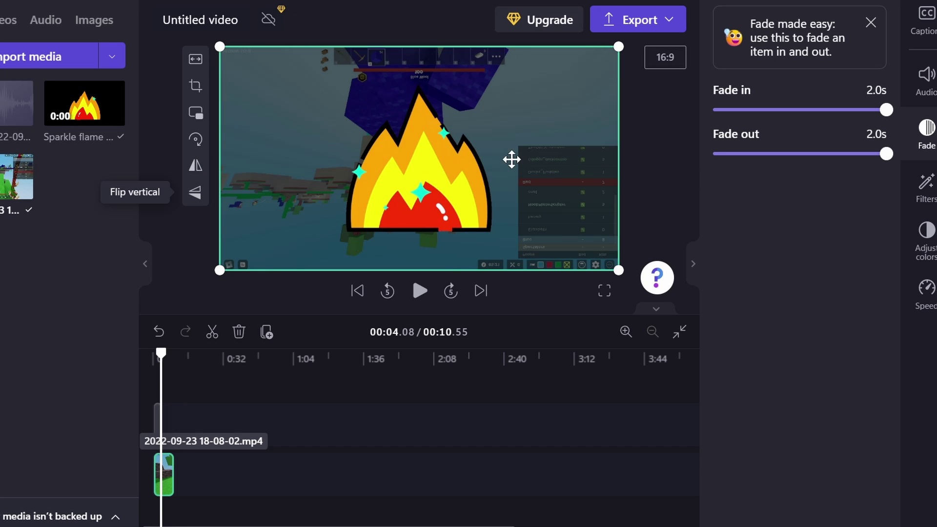
pyautogui.click(195, 192)
# - Rotate the gameplay clip by 180 degrees and shrink it to a picture in picture using the Top right placement
pyautogui.click(195, 140)
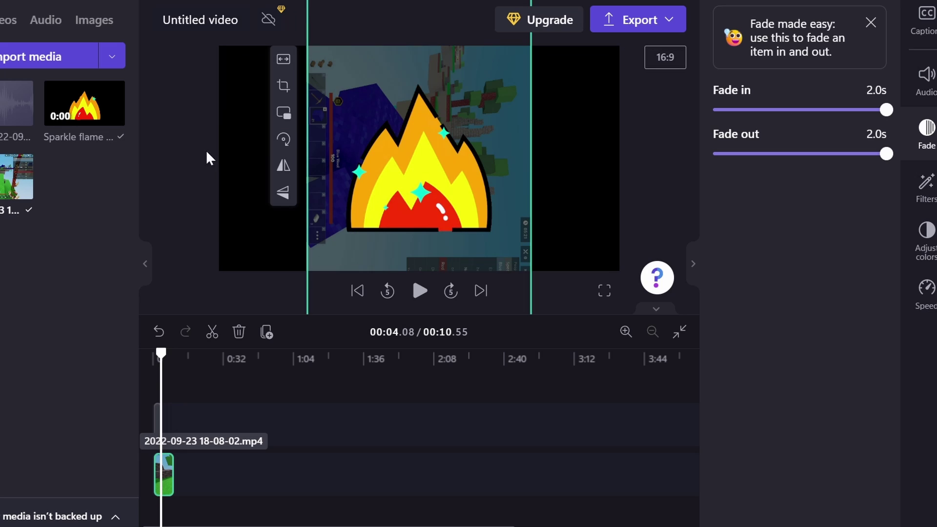
pyautogui.click(304, 143)
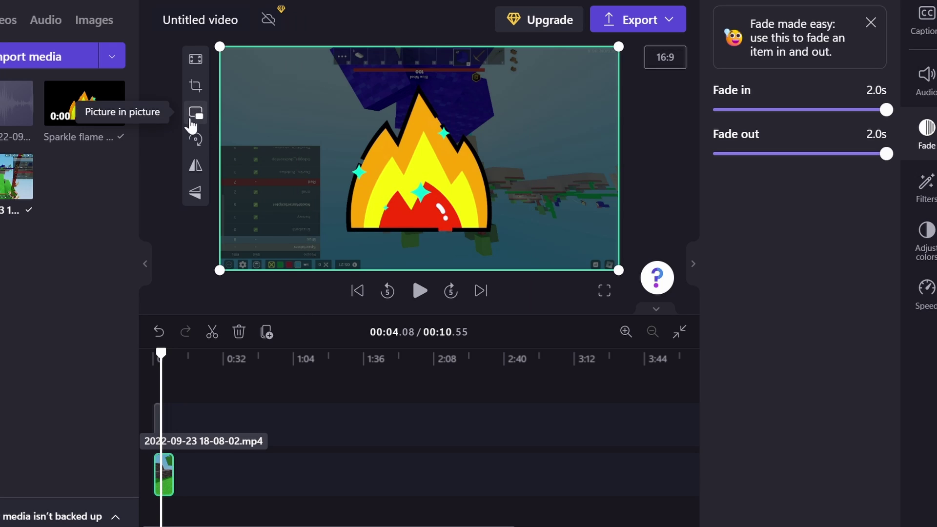
pyautogui.click(198, 108)
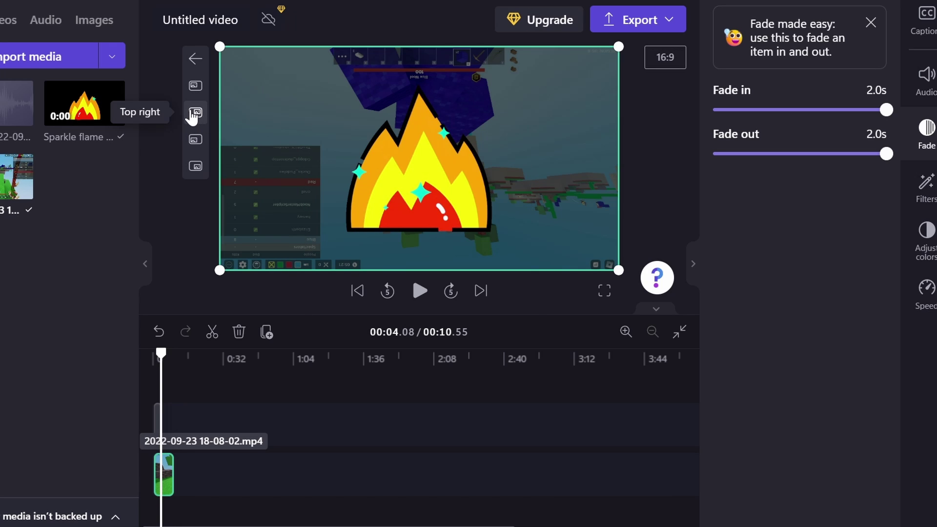
pyautogui.click(194, 113)
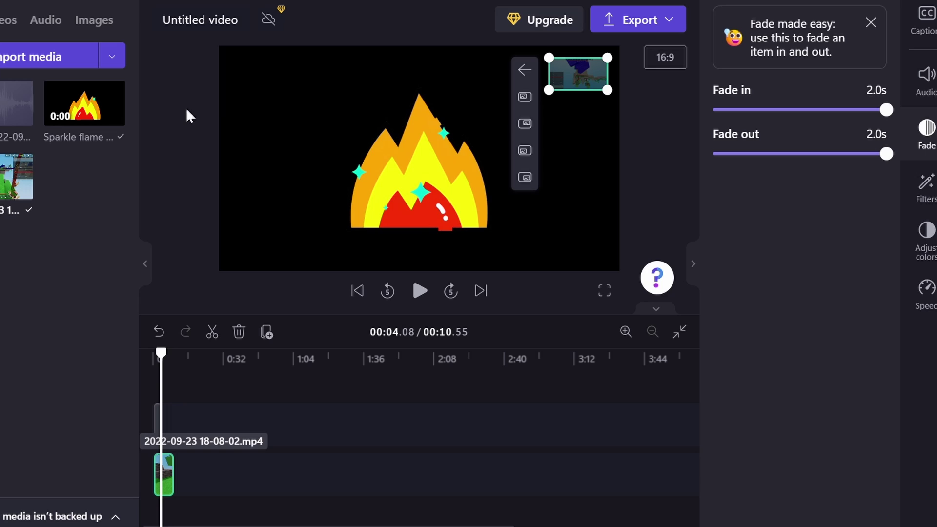